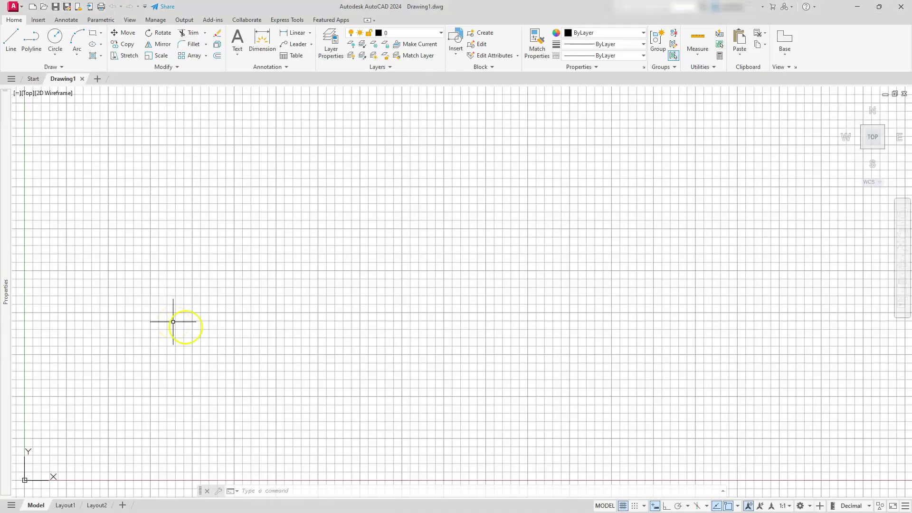
Turn off the background grid display in the drawing area
{"action": "left_click", "coordinate": [754, 248]}
{"action": "key", "text": "ctrl+1"}
{"action": "left_click", "coordinate": [623, 506]}
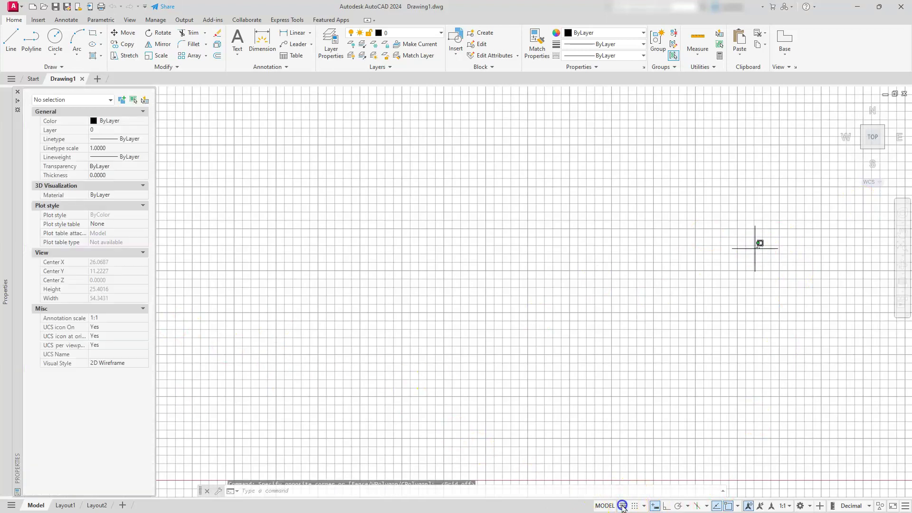
{"action": "key", "text": "ctrl+1"}
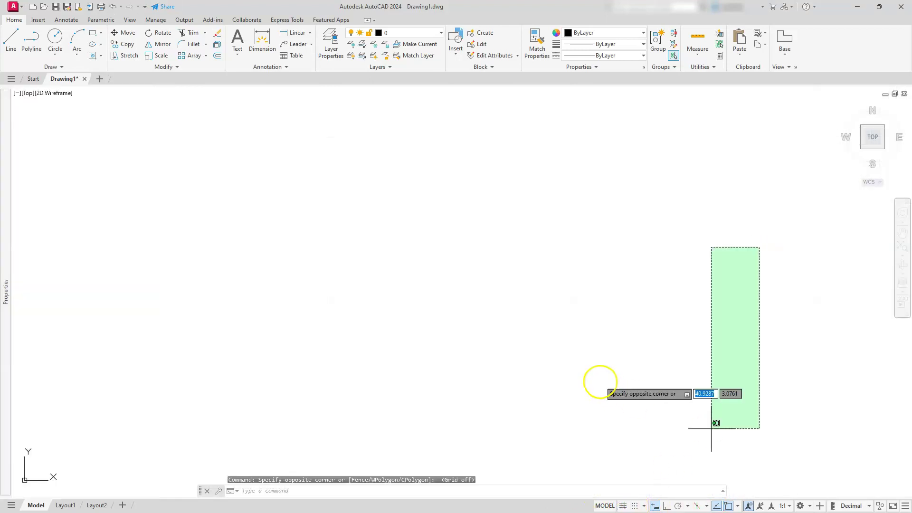
{"action": "left_click", "coordinate": [626, 420]}
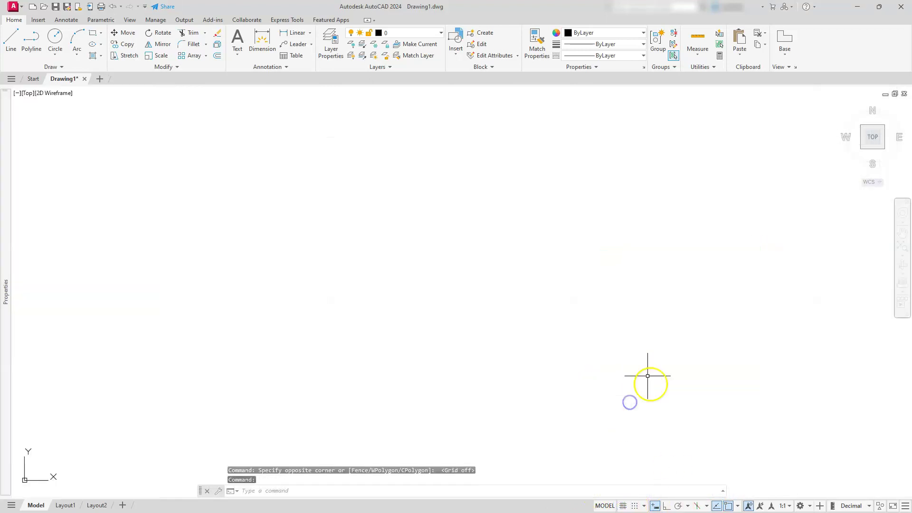
Check which running object snap modes are enabled, without changing any of them
{"action": "left_click", "coordinate": [664, 508]}
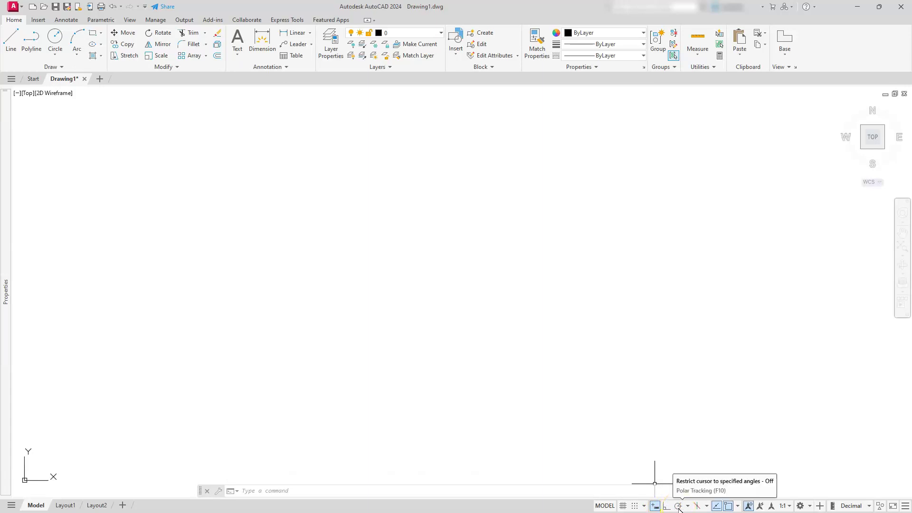
{"action": "left_click", "coordinate": [736, 507]}
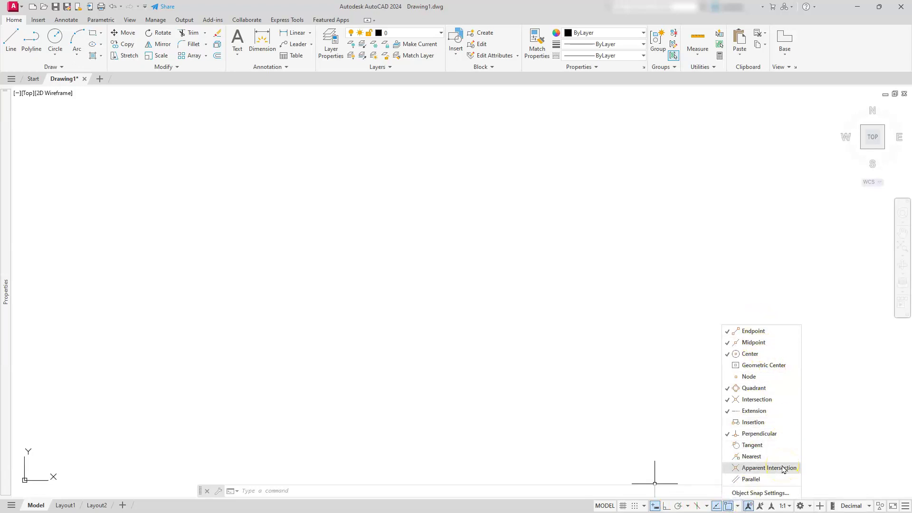
{"action": "left_click", "coordinate": [821, 401]}
{"action": "left_click", "coordinate": [309, 289]}
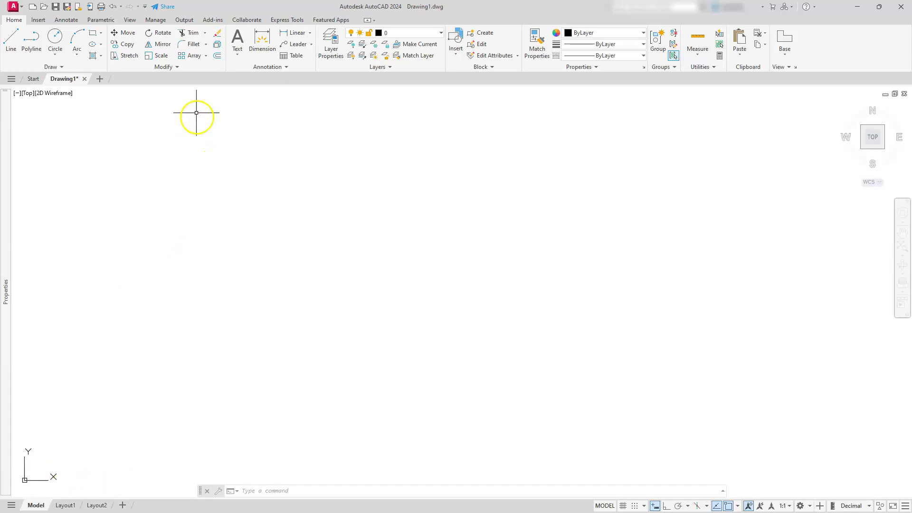
Draw a circle of radius 35 in the middle of the drawing area and fit it in view
{"action": "left_click", "coordinate": [55, 54]}
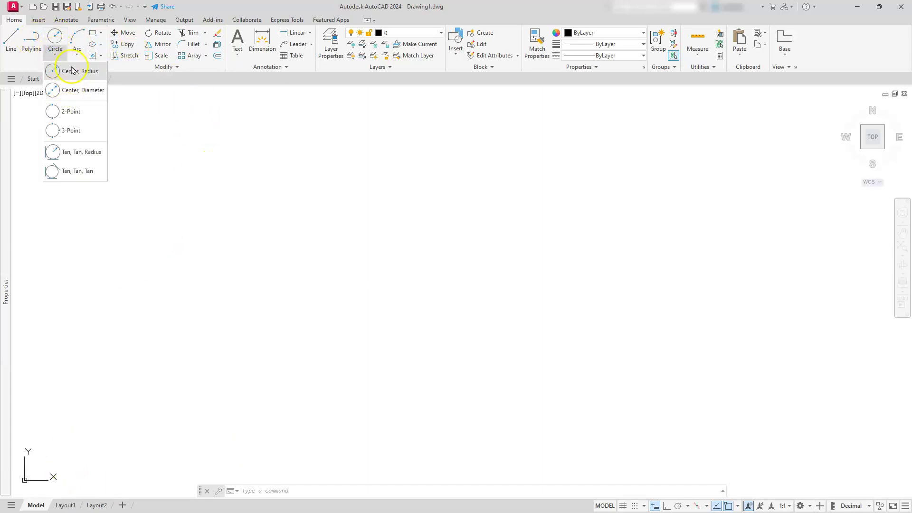
{"action": "left_click", "coordinate": [75, 73]}
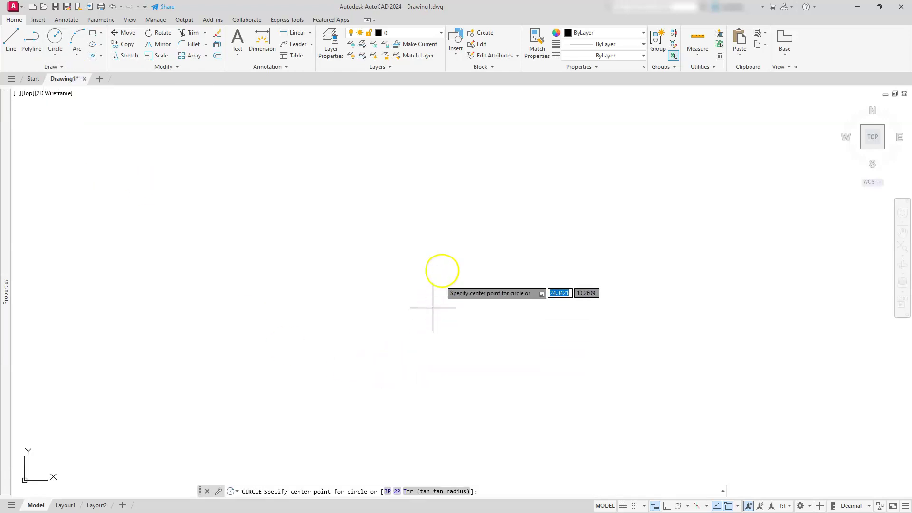
{"action": "left_click", "coordinate": [437, 266]}
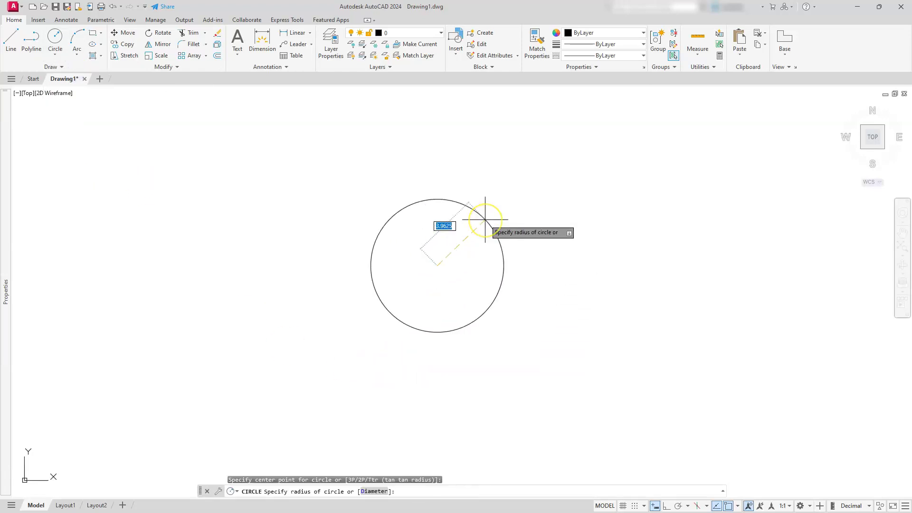
{"action": "key", "text": "Return"}
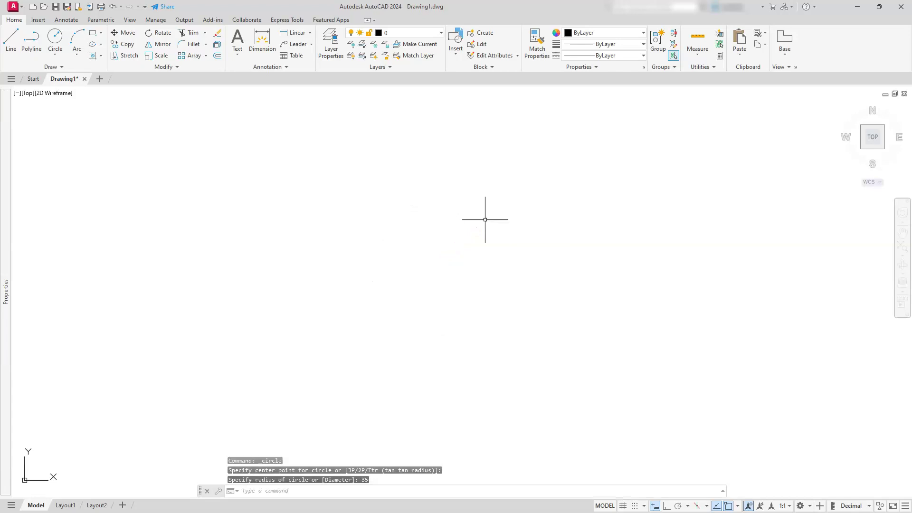
{"action": "left_click", "coordinate": [902, 246]}
{"action": "scroll", "coordinate": [527, 305], "scroll_direction": "down", "scroll_amount": 4}
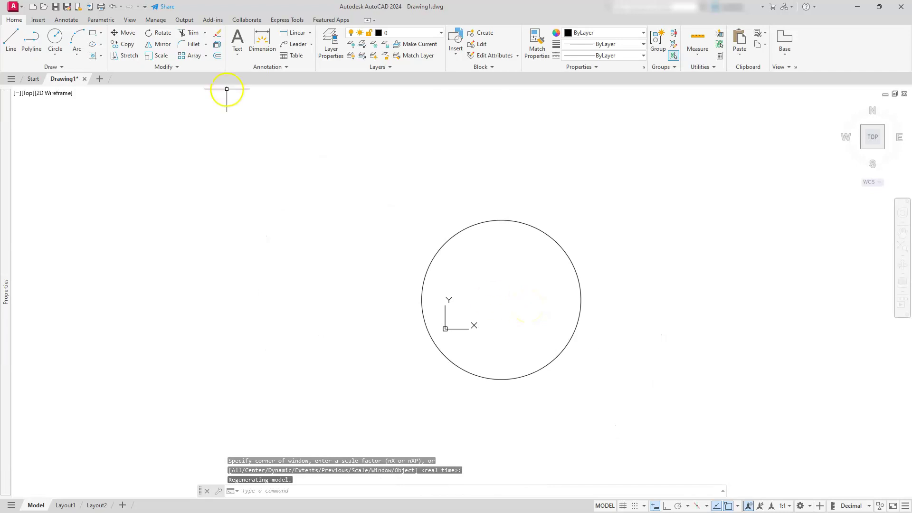
Draw a concentric circle of diameter 28 at the centre of the 35-radius circle
{"action": "left_click", "coordinate": [55, 55]}
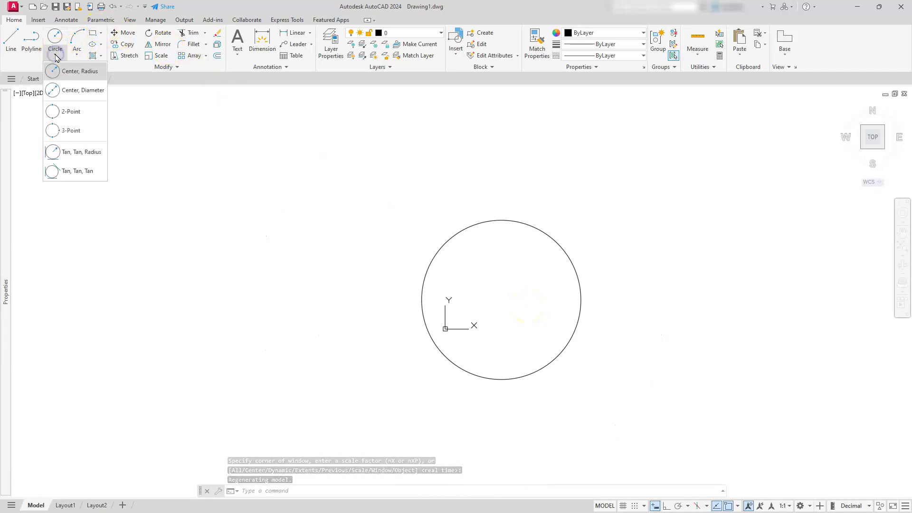
{"action": "left_click", "coordinate": [68, 91]}
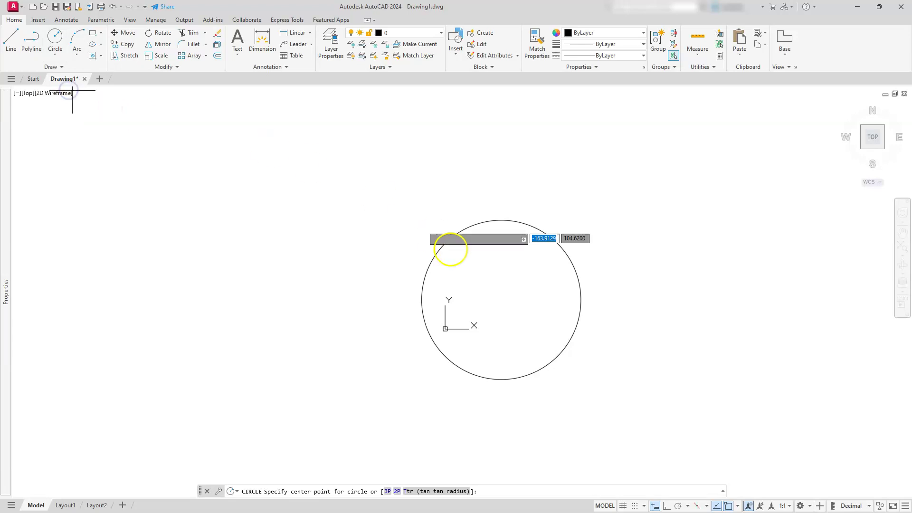
{"action": "left_click", "coordinate": [502, 299]}
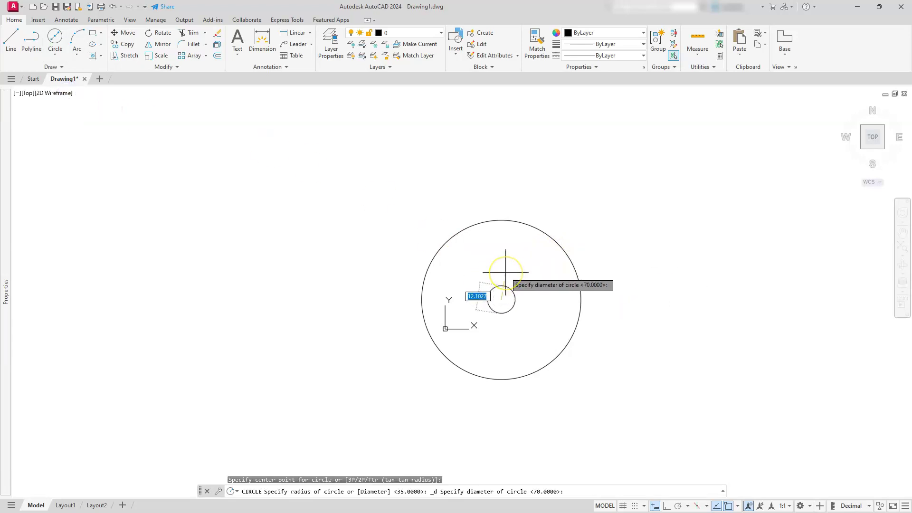
{"action": "type", "text": "28"}
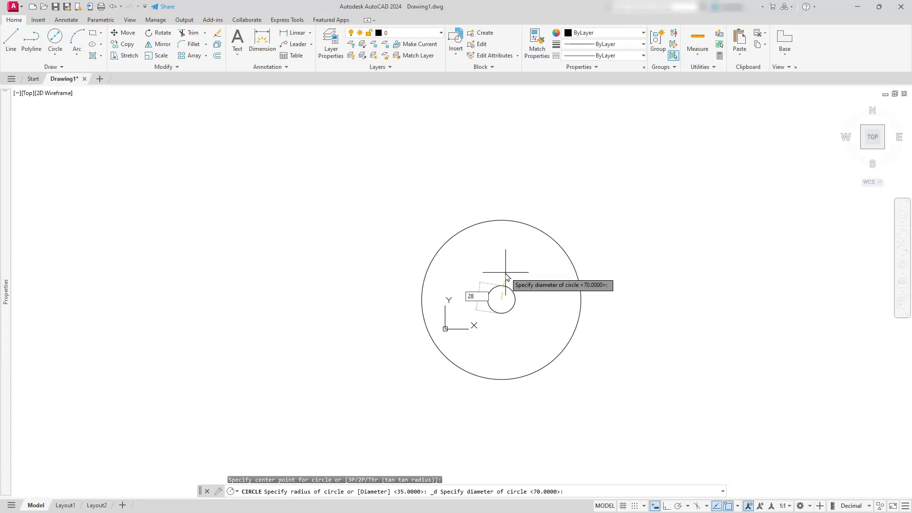
{"action": "key", "text": "Return"}
{"action": "mouse_move", "coordinate": [6, 456]}
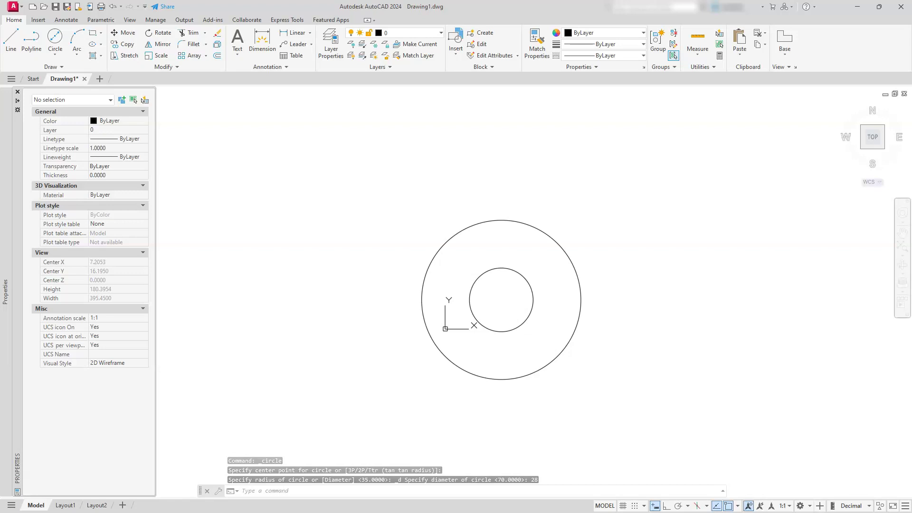
Switch to the reference PDF in Acrobat and highlight the R35 and Ø28 dimension labels as drawn
{"action": "key", "text": "alt+Tab"}
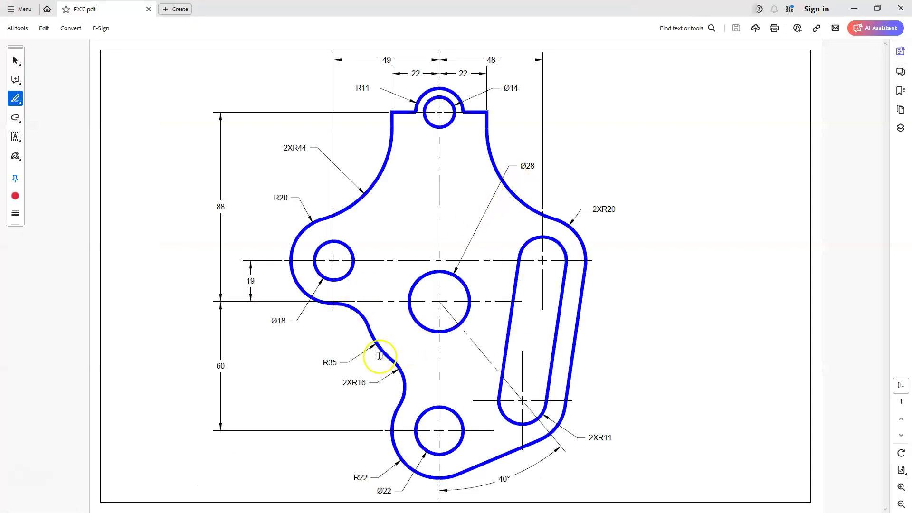
{"action": "left_click_drag", "start_coordinate": [322, 364], "coordinate": [335, 364]}
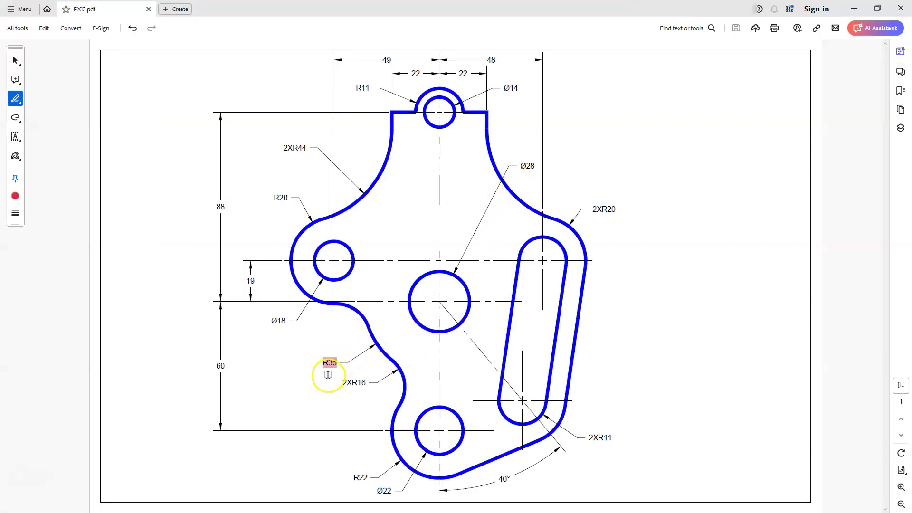
{"action": "left_click_drag", "start_coordinate": [536, 165], "coordinate": [522, 163]}
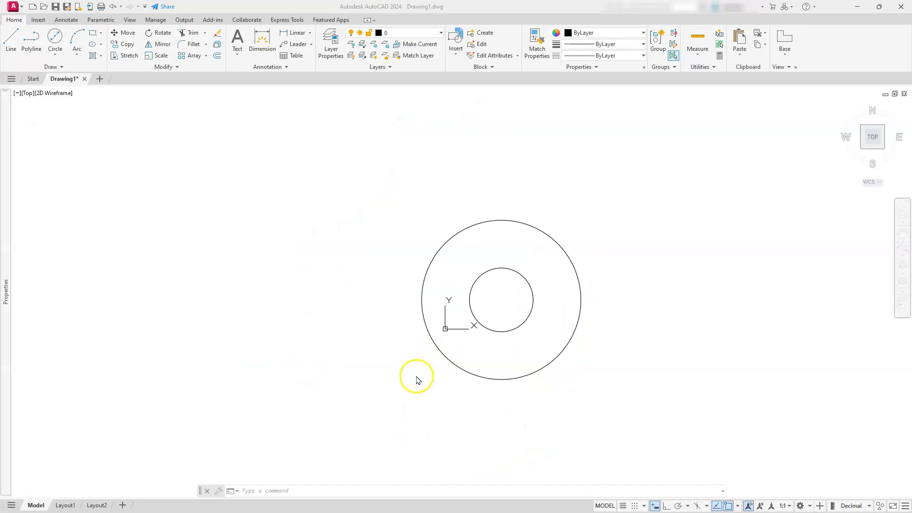
In AutoCAD, move the UCS origin to the common centre of the two circles
{"action": "left_click", "coordinate": [461, 328]}
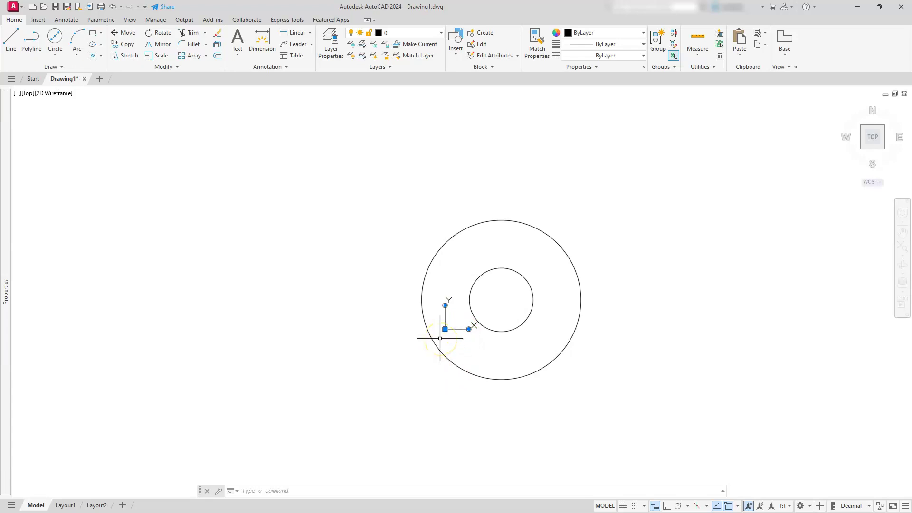
{"action": "left_click", "coordinate": [445, 329]}
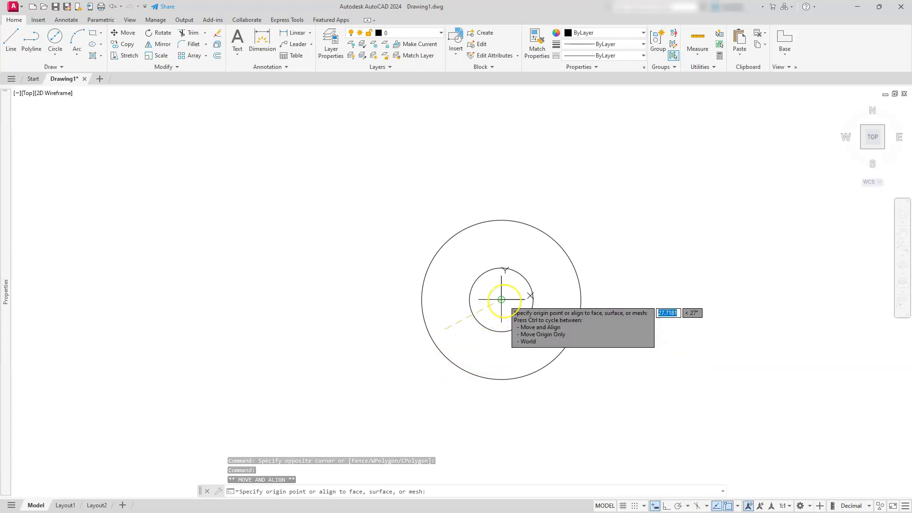
{"action": "left_click", "coordinate": [501, 299]}
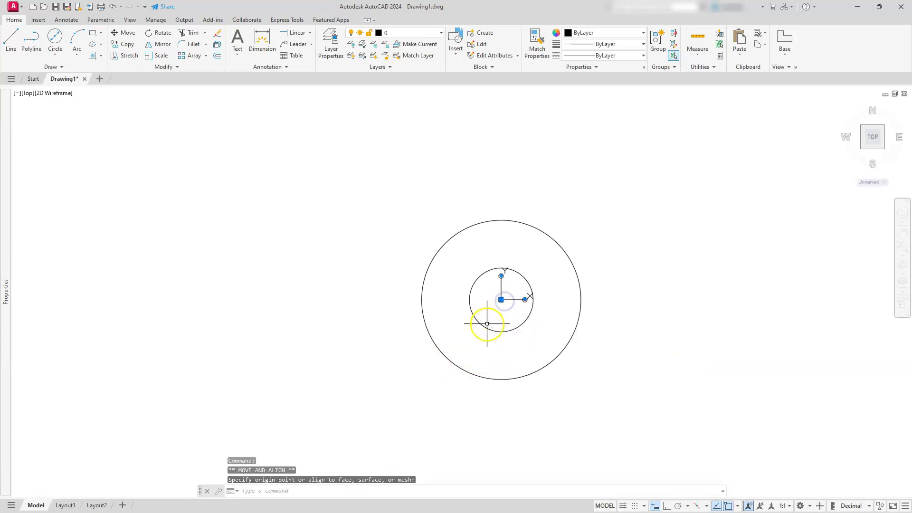
{"action": "key", "text": "Escape"}
{"action": "key", "text": "Escape"}
Draw a circle of diameter 18 centred at -49,19 from the new origin
{"action": "scroll", "coordinate": [487, 323], "scroll_direction": "down", "scroll_amount": 2}
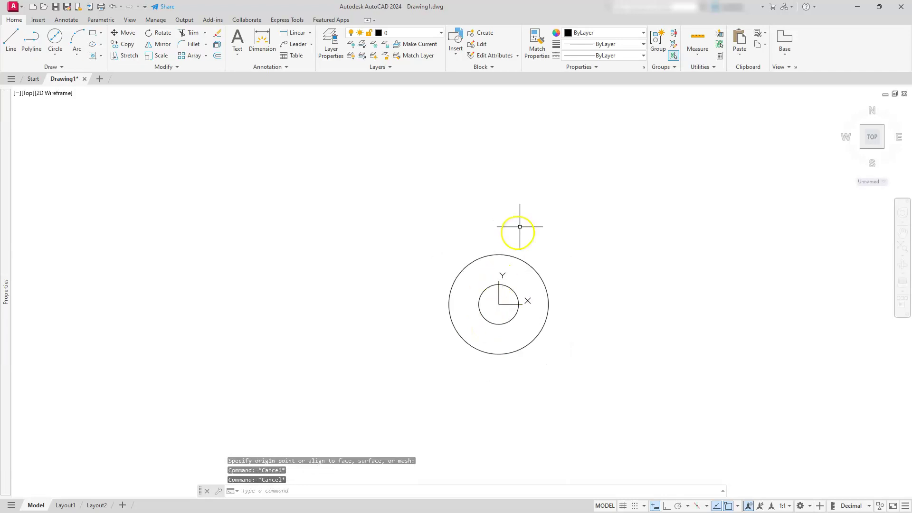
{"action": "scroll", "coordinate": [522, 218], "scroll_direction": "down", "scroll_amount": 3}
{"action": "mouse_move", "coordinate": [522, 218]}
{"action": "middle_mouse_down"}
{"action": "mouse_move", "coordinate": [514, 275]}
{"action": "mouse_move", "coordinate": [497, 295]}
{"action": "middle_mouse_up"}
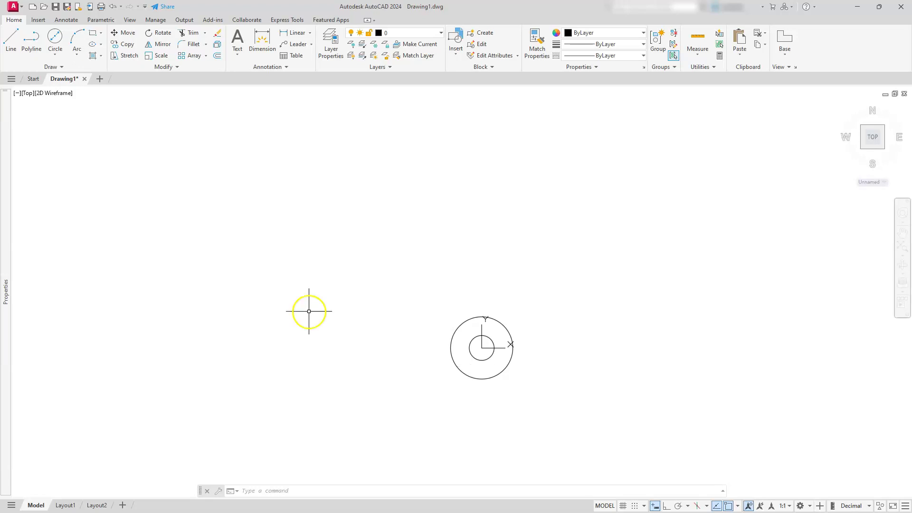
{"action": "left_click", "coordinate": [56, 51]}
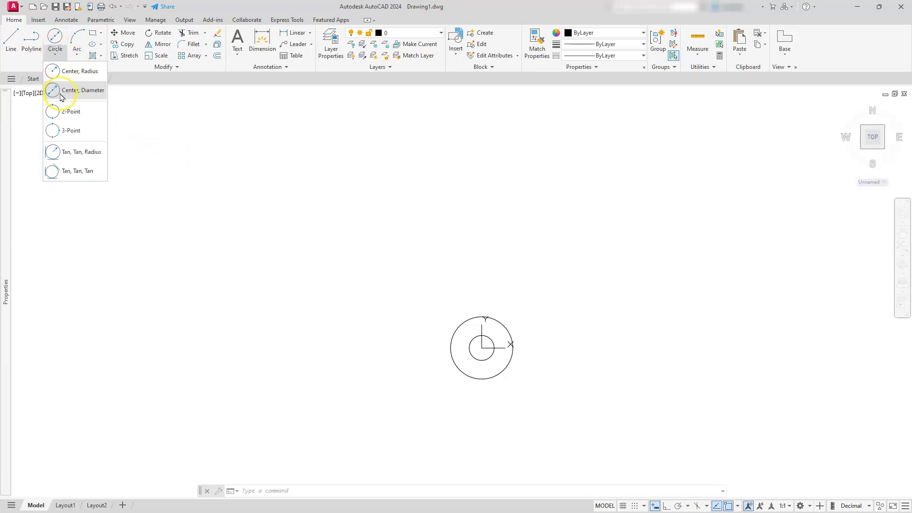
{"action": "left_click", "coordinate": [71, 90]}
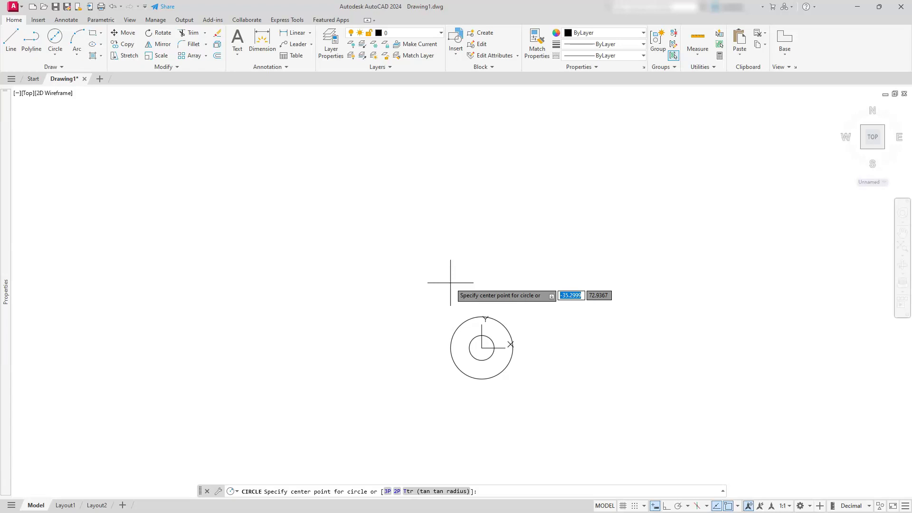
{"action": "type", "text": "-49"}
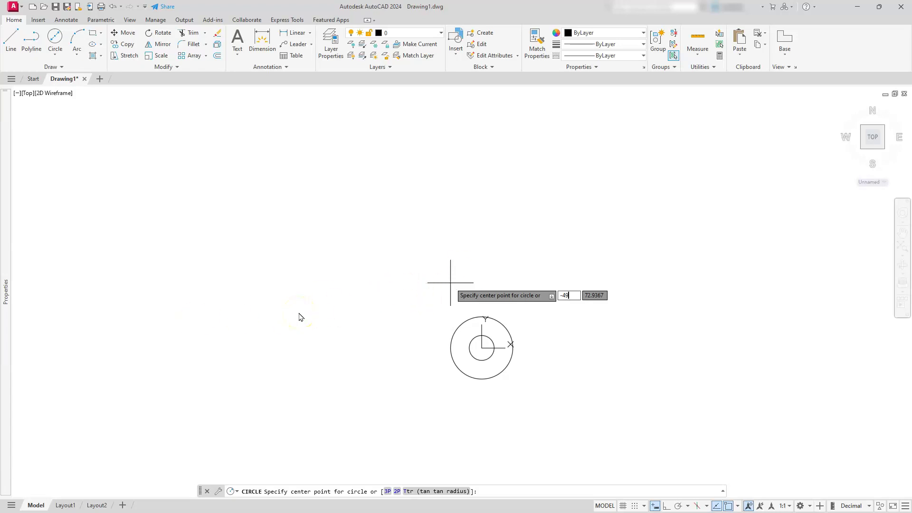
{"action": "key", "text": "Tab"}
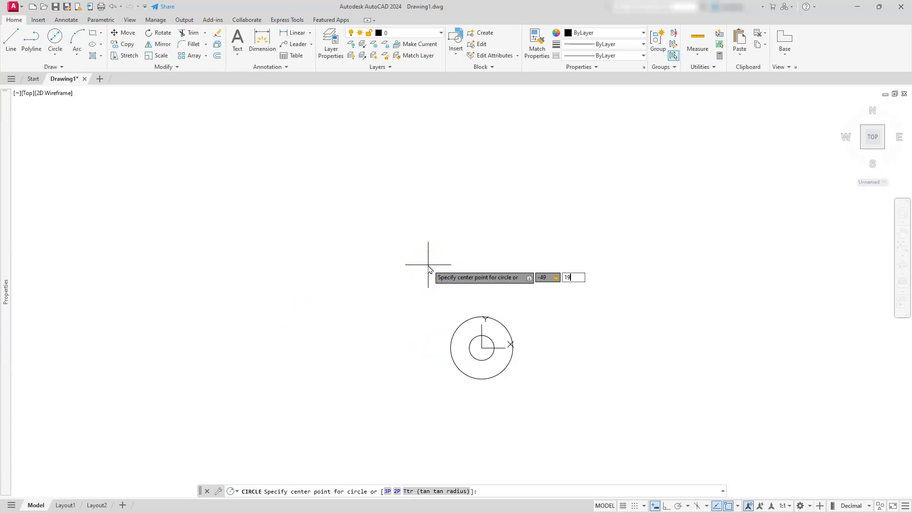
{"action": "type", "text": "19"}
{"action": "key", "text": "Return"}
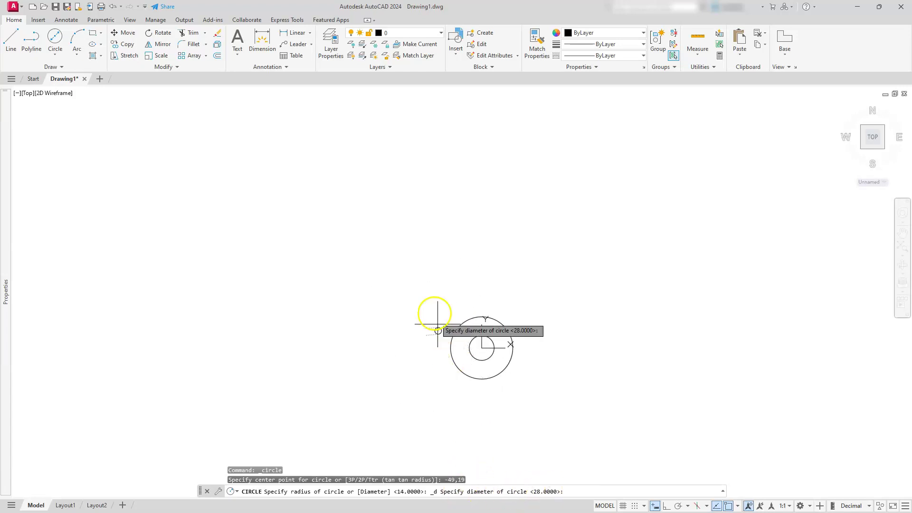
{"action": "key", "text": "BackSpace"}
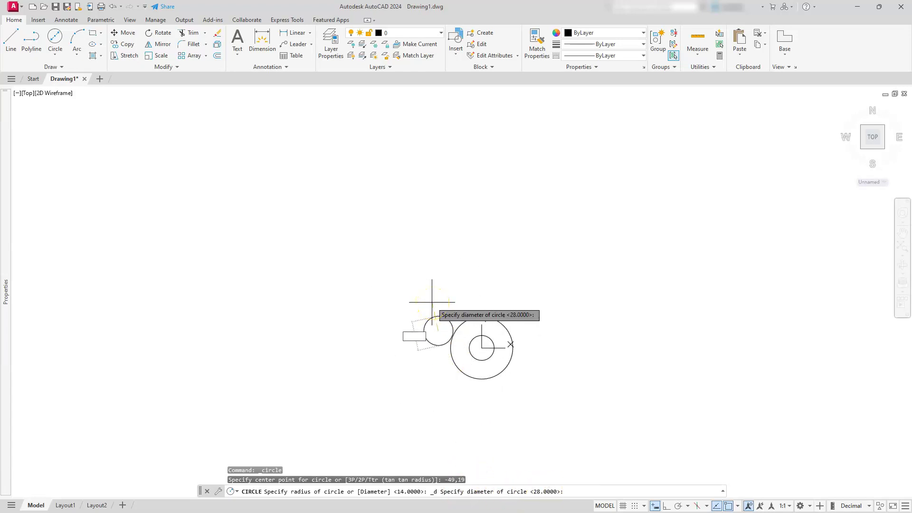
{"action": "key", "text": "Return"}
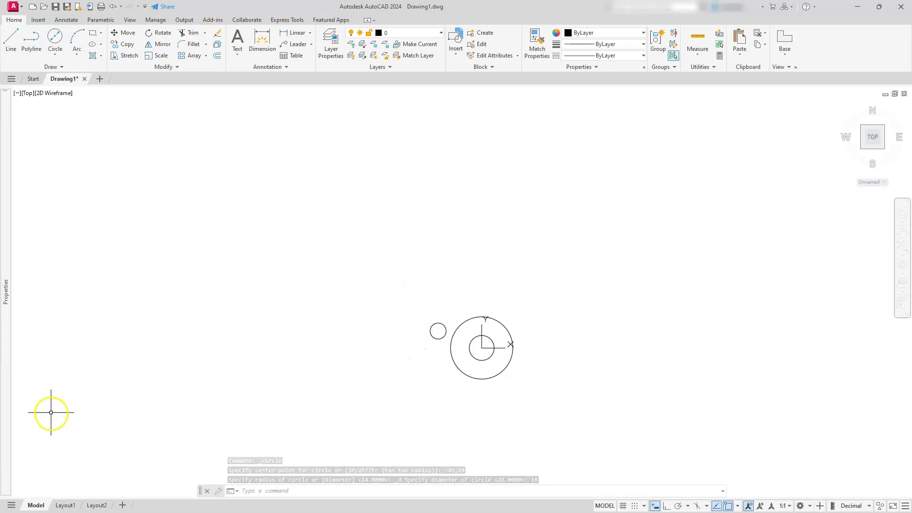
Draw a concentric circle of radius 20 around the 18-diameter circle
{"action": "left_click", "coordinate": [55, 53]}
{"action": "left_click", "coordinate": [59, 70]}
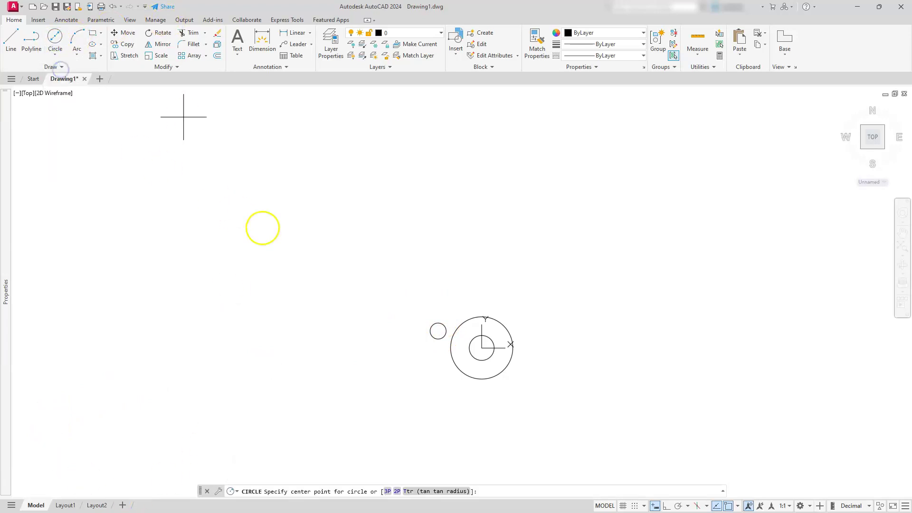
{"action": "scroll", "coordinate": [465, 327], "scroll_direction": "up", "scroll_amount": 2}
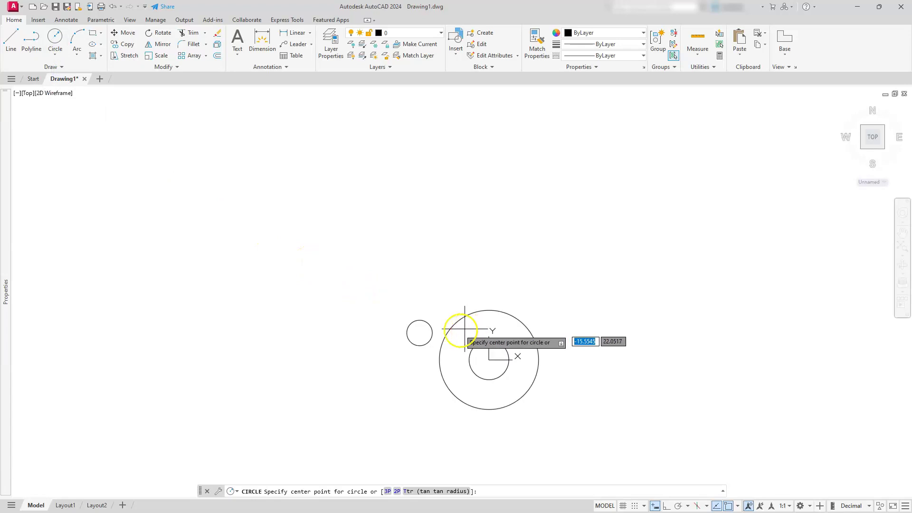
{"action": "left_click", "coordinate": [419, 332]}
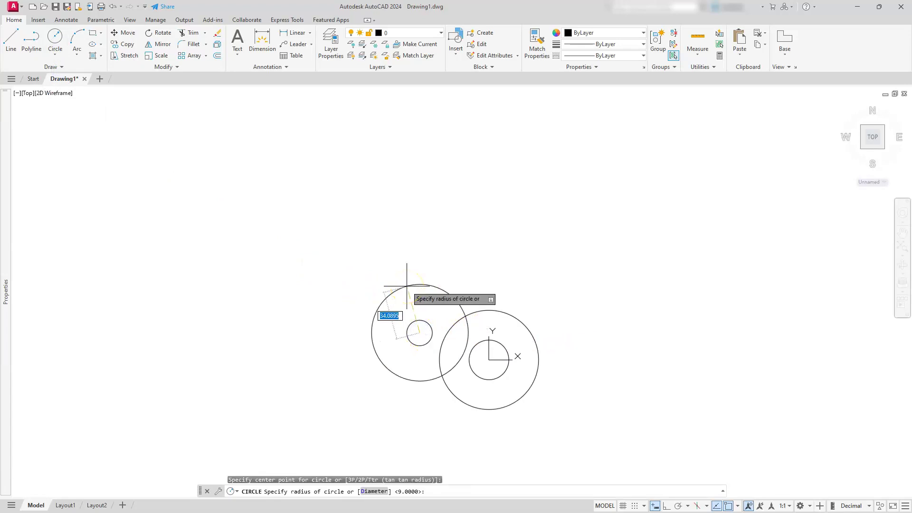
{"action": "key", "text": "Return"}
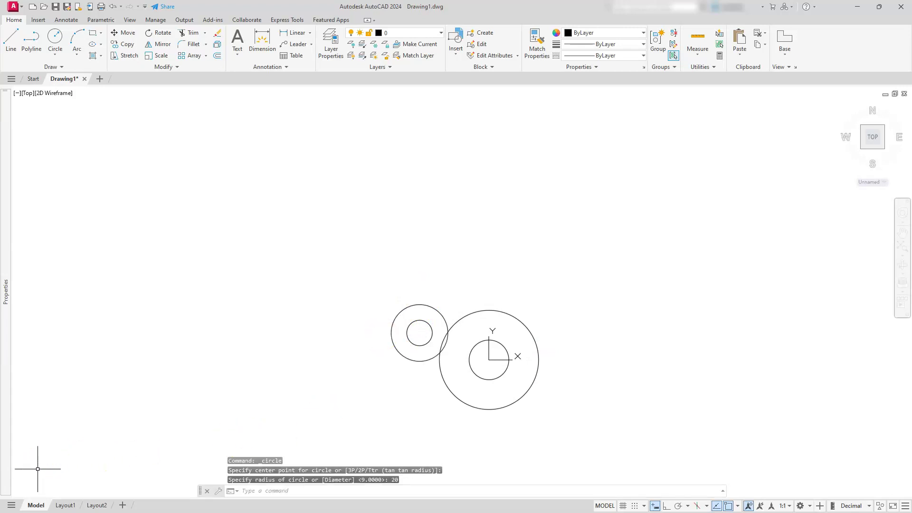
Switch to the reference PDF in Acrobat and highlight the 49, 19, 88, R11 and Ø14 dimension labels
{"action": "key", "text": "alt+Tab"}
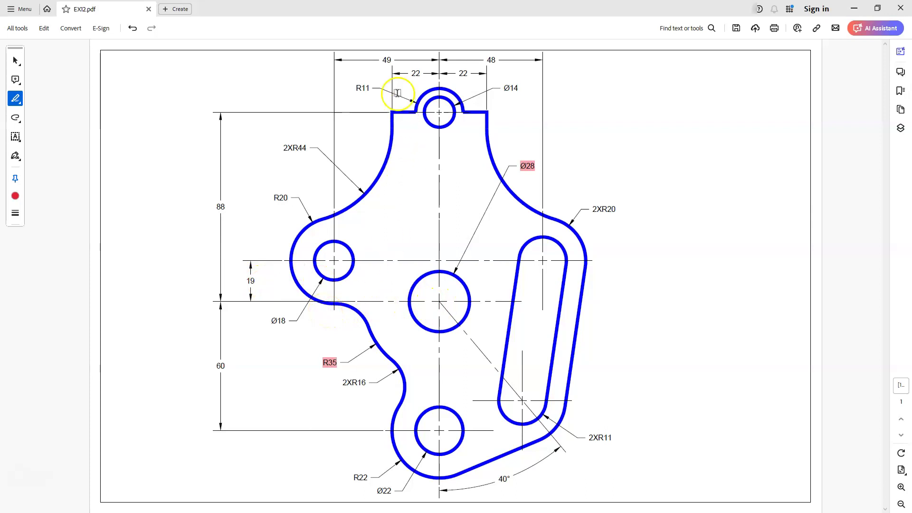
{"action": "left_click_drag", "start_coordinate": [382, 61], "coordinate": [396, 62]}
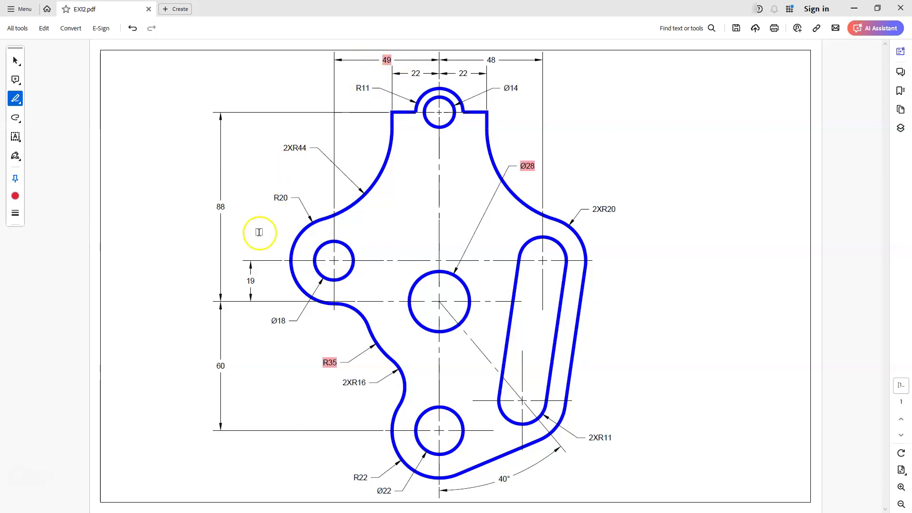
{"action": "left_click_drag", "start_coordinate": [242, 282], "coordinate": [263, 283]}
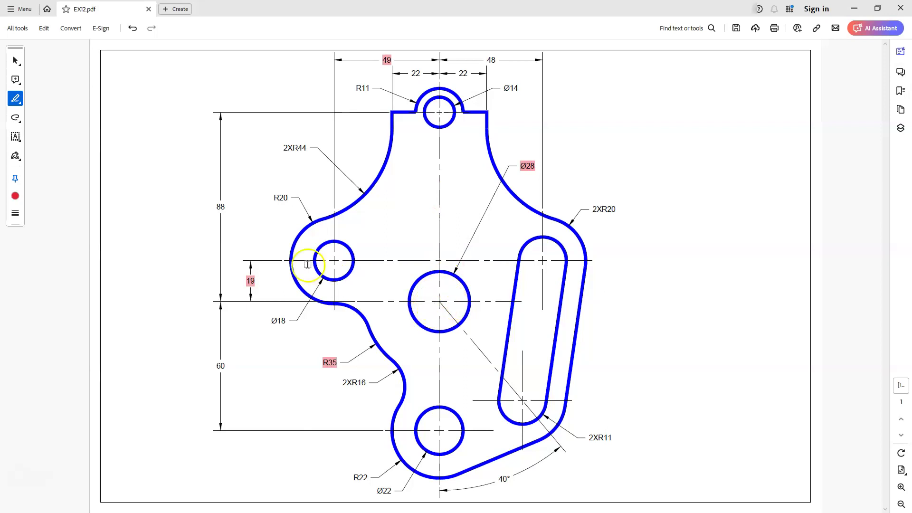
{"action": "left_click_drag", "start_coordinate": [213, 207], "coordinate": [227, 207]}
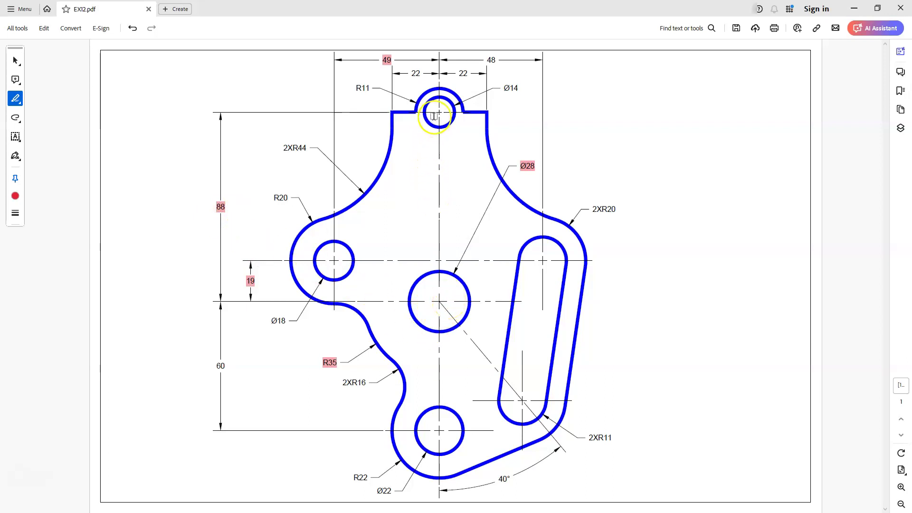
{"action": "left_click_drag", "start_coordinate": [355, 89], "coordinate": [372, 88]}
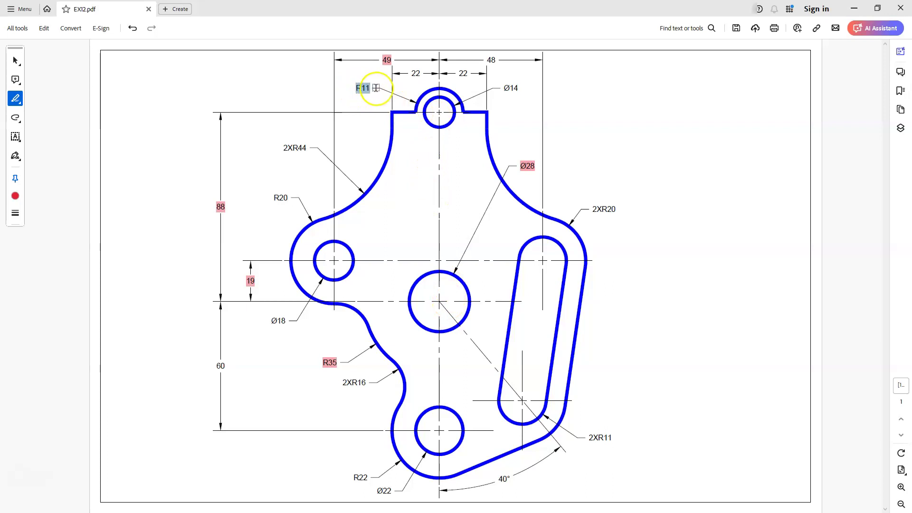
{"action": "left_click_drag", "start_coordinate": [496, 88], "coordinate": [532, 92]}
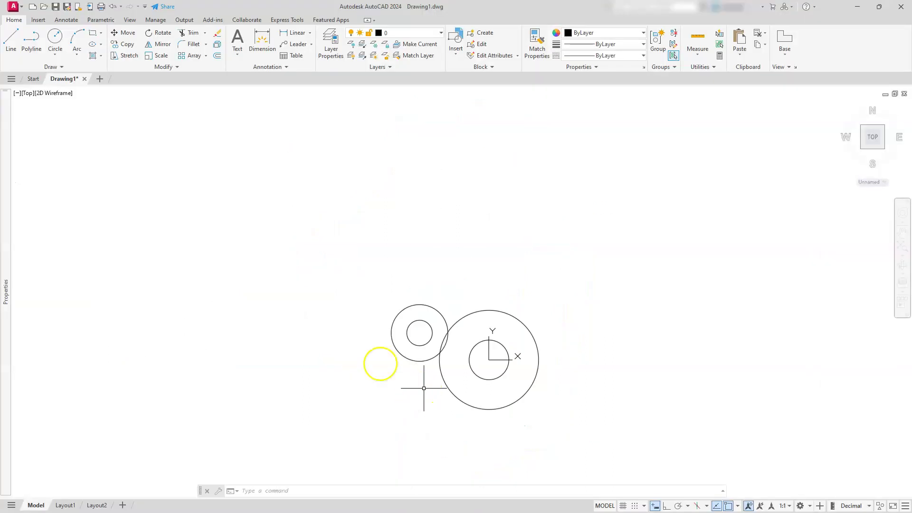
In AutoCAD, draw a circle of radius 11 centred at 0,88 from the origin
{"action": "left_click", "coordinate": [55, 54]}
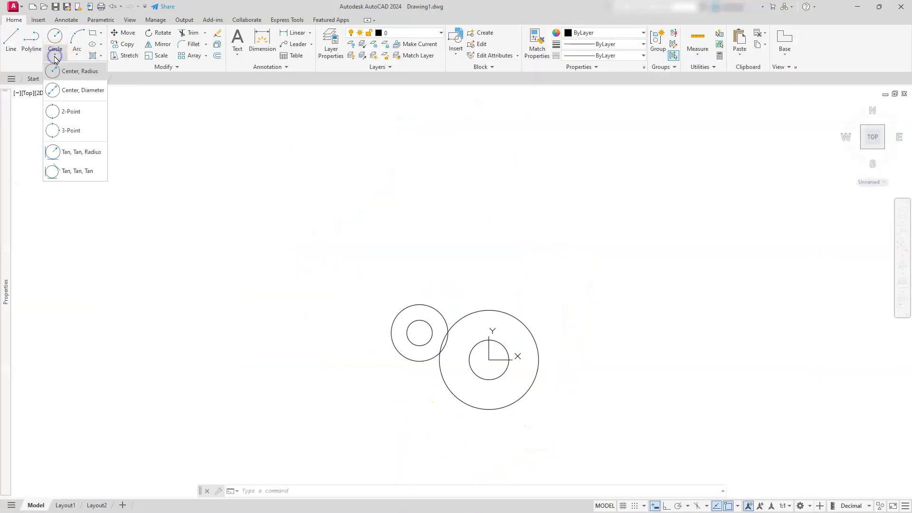
{"action": "left_click", "coordinate": [63, 72]}
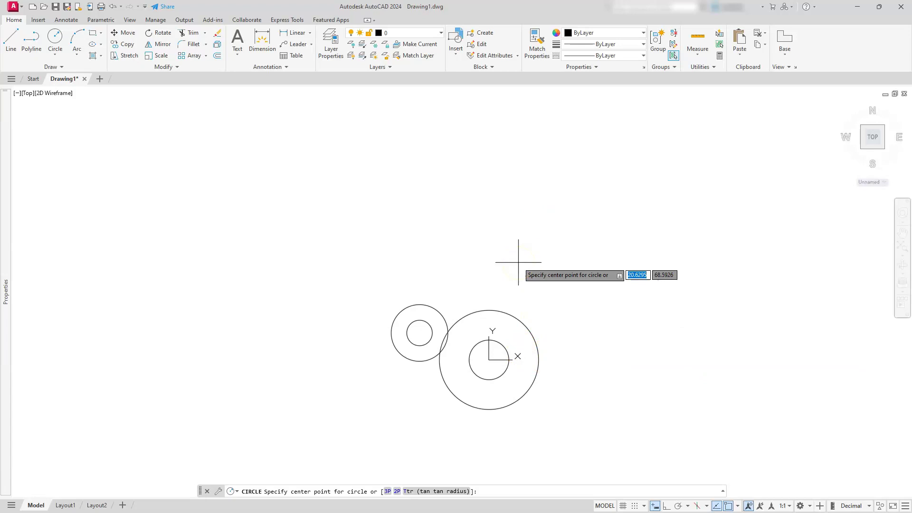
{"action": "type", "text": "0"}
{"action": "key", "text": "Tab"}
{"action": "type", "text": "88"}
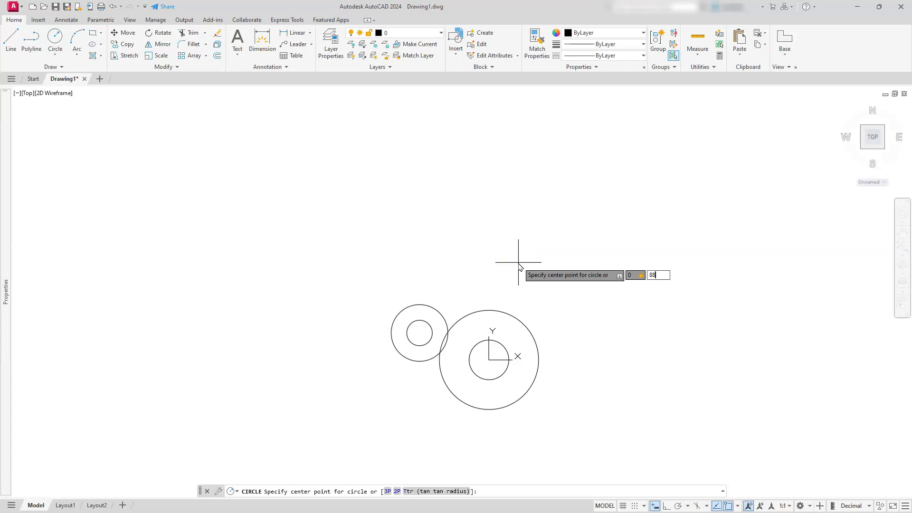
{"action": "key", "text": "Return"}
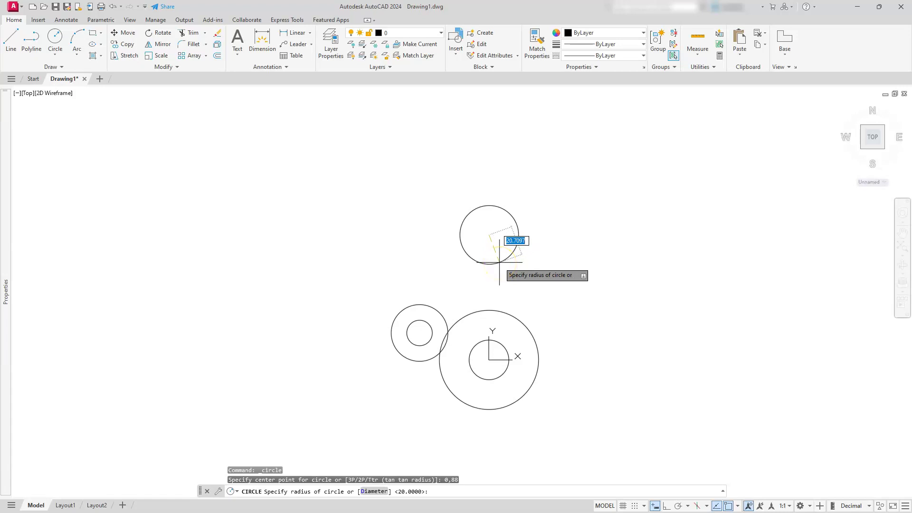
{"action": "type", "text": "11"}
{"action": "key", "text": "Return"}
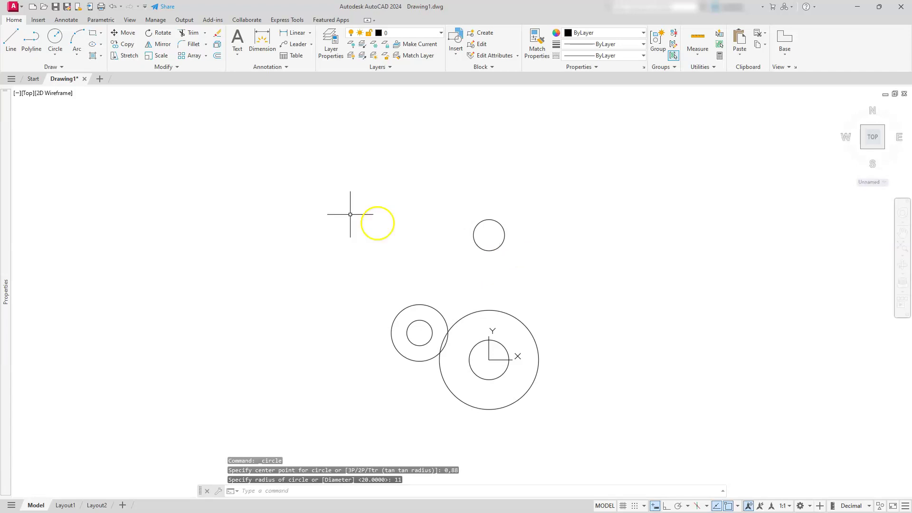
Draw a concentric circle of diameter 14 inside the radius-11 circle above the origin
{"action": "left_click", "coordinate": [54, 58]}
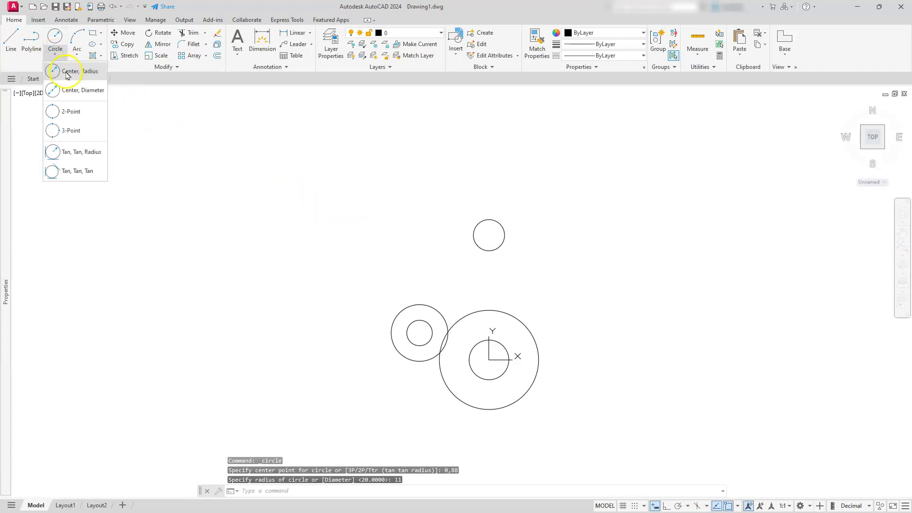
{"action": "left_click", "coordinate": [78, 90]}
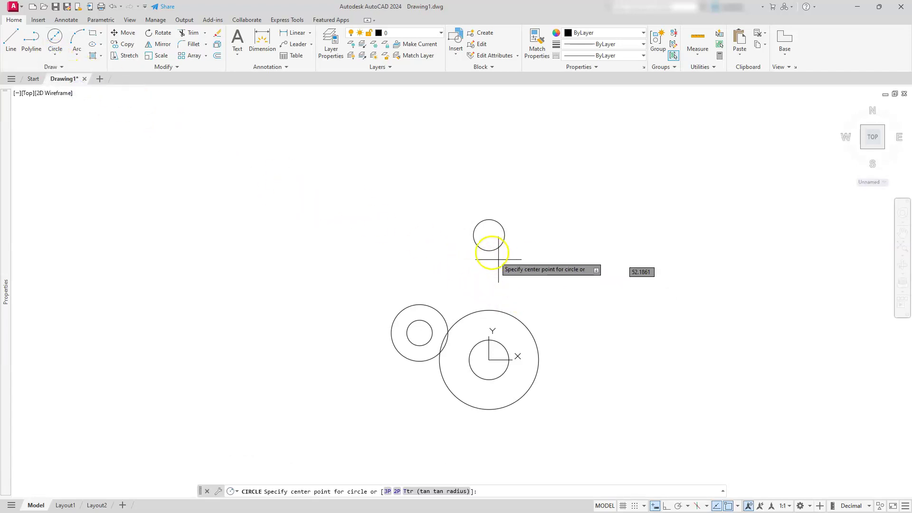
{"action": "left_click", "coordinate": [489, 235]}
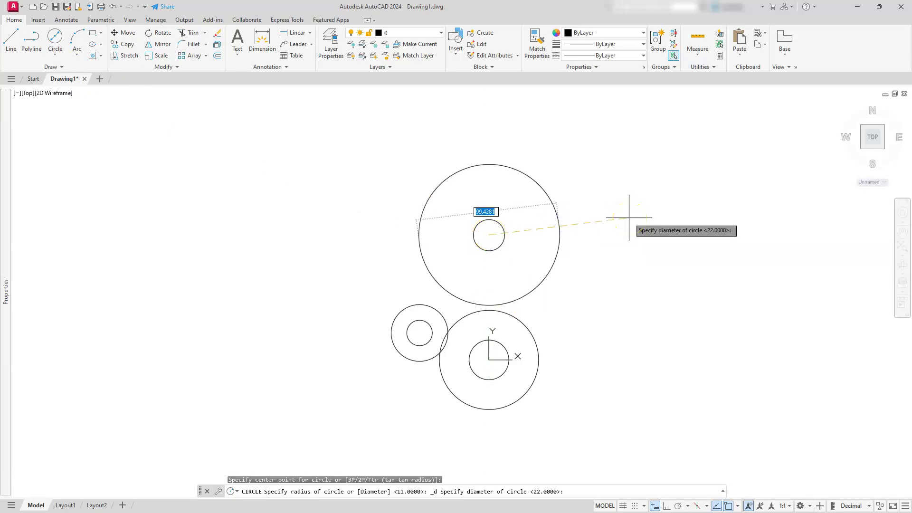
{"action": "key", "text": "Return"}
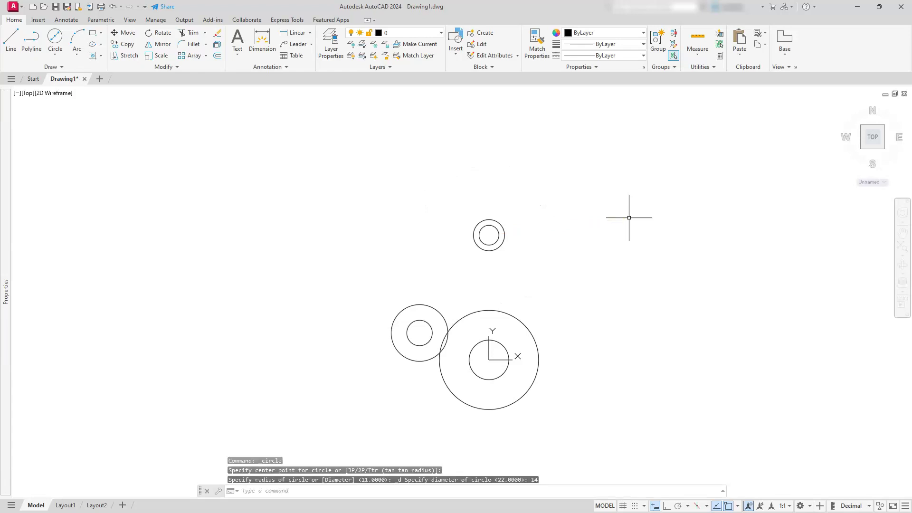
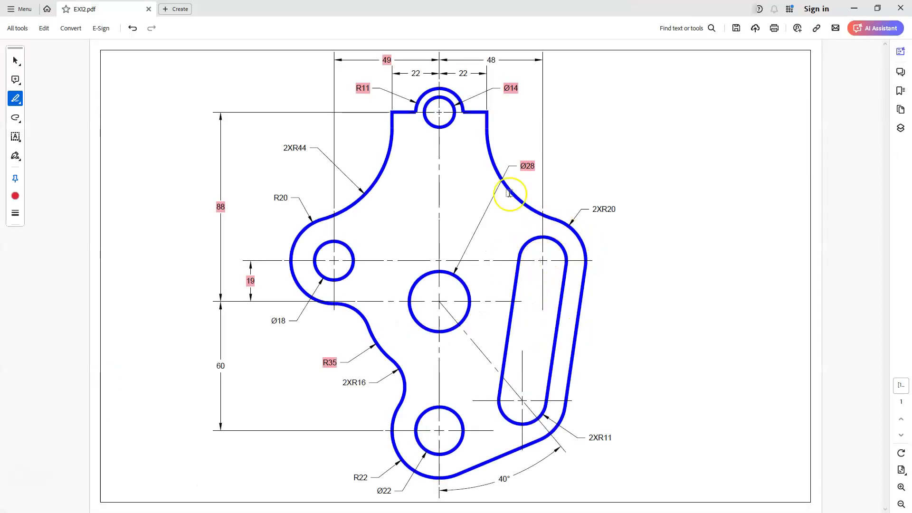
In the reference PDF in Acrobat, highlight the 48, 2XR20 and 2XR11 dimension labels
{"action": "left_click_drag", "start_coordinate": [485, 61], "coordinate": [506, 58]}
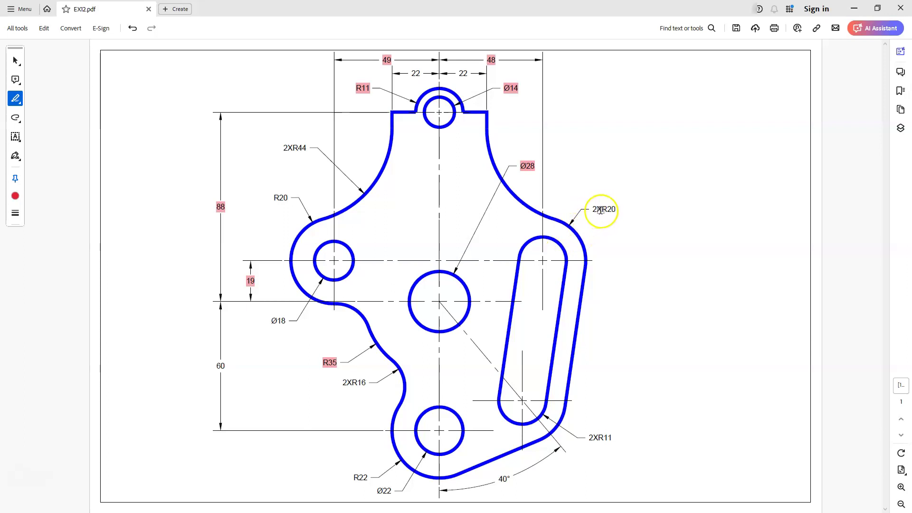
{"action": "left_click_drag", "start_coordinate": [591, 209], "coordinate": [618, 213]}
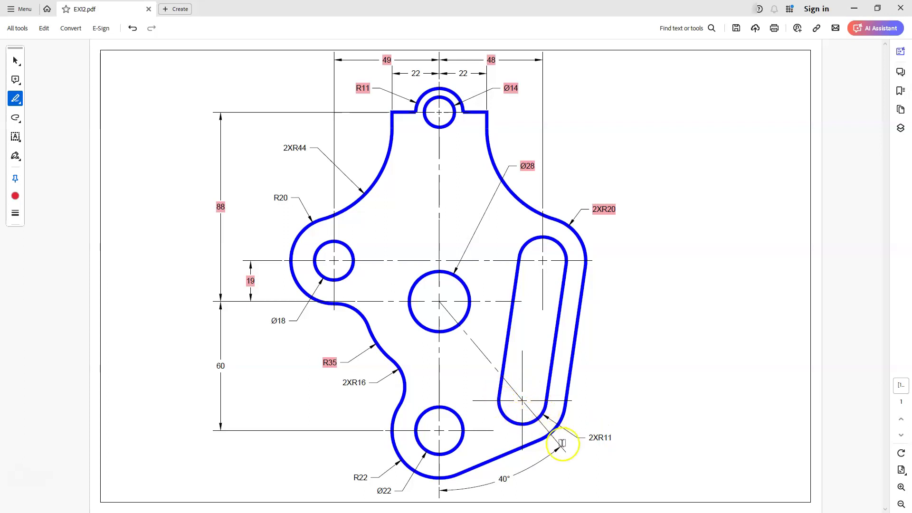
{"action": "left_click_drag", "start_coordinate": [586, 437], "coordinate": [614, 442]}
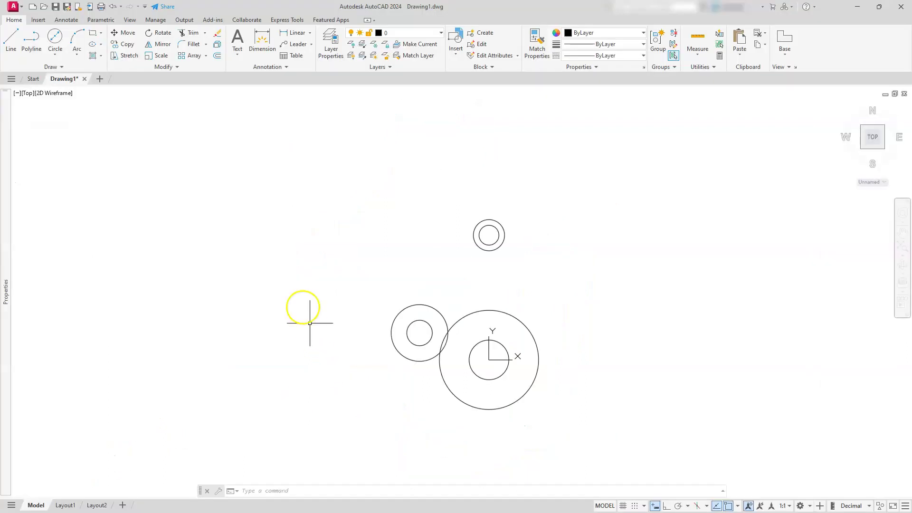
In AutoCAD, draw a circle of radius 20 centred at 48,19 from the origin
{"action": "left_click", "coordinate": [55, 53]}
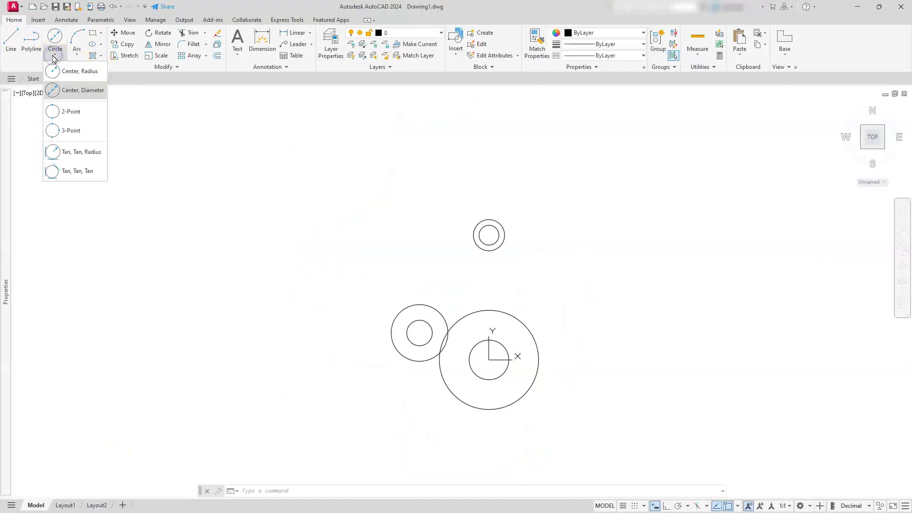
{"action": "left_click", "coordinate": [69, 72]}
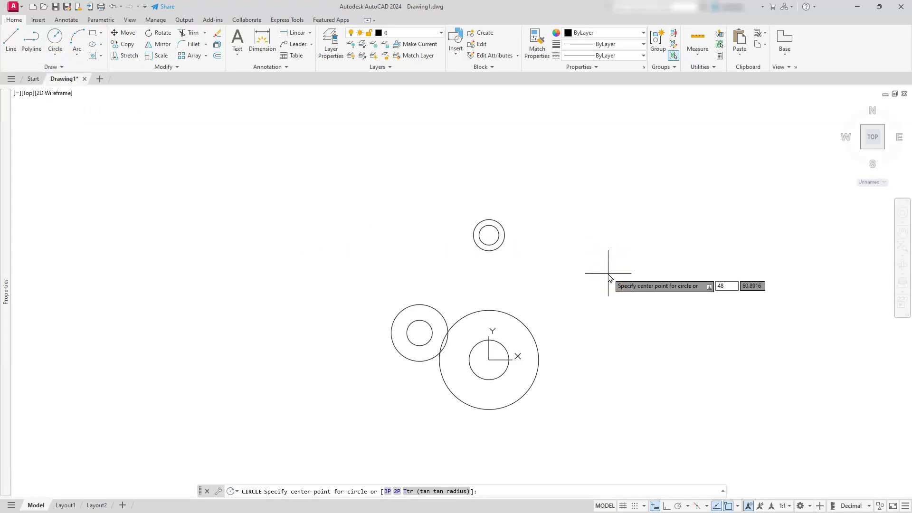
{"action": "type", "text": "48"}
{"action": "key", "text": "Tab"}
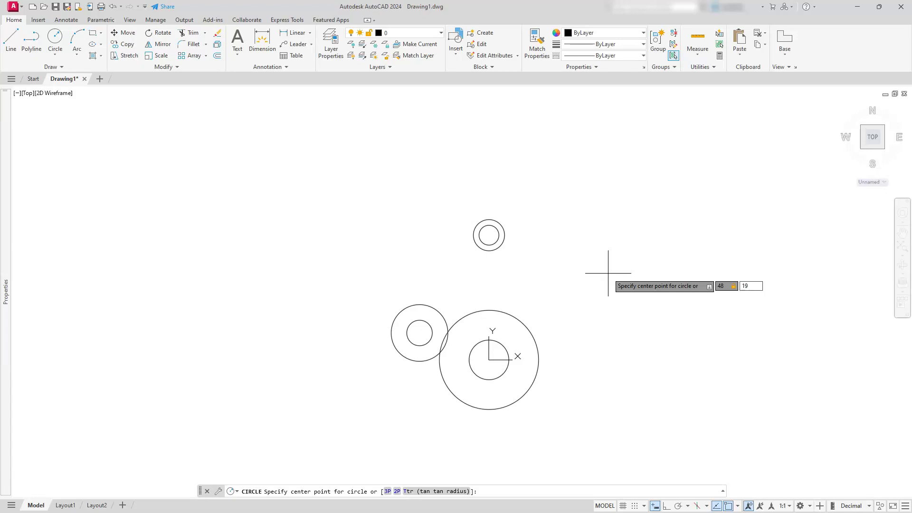
{"action": "key", "text": "Return"}
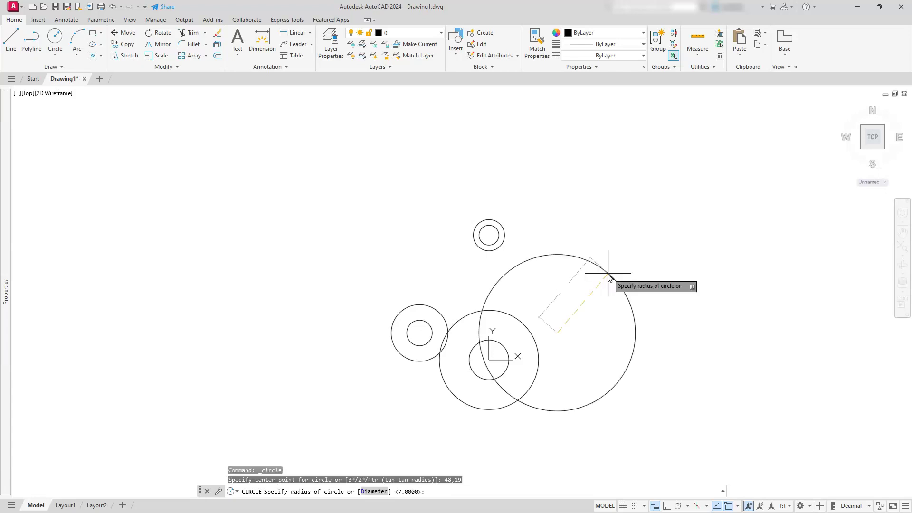
{"action": "type", "text": "20"}
{"action": "key", "text": "Return"}
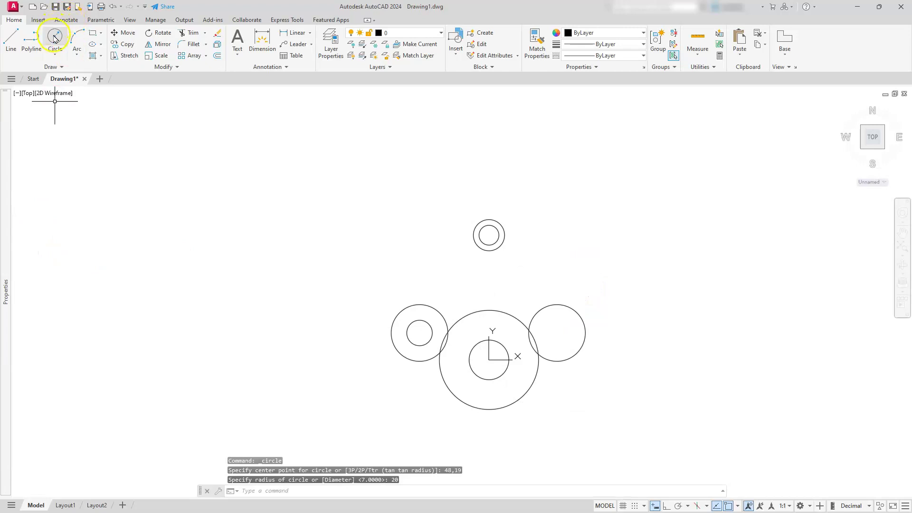
Draw a concentric circle of radius 11 inside the radius-20 circle centred at 48,19
{"action": "key", "text": "Return"}
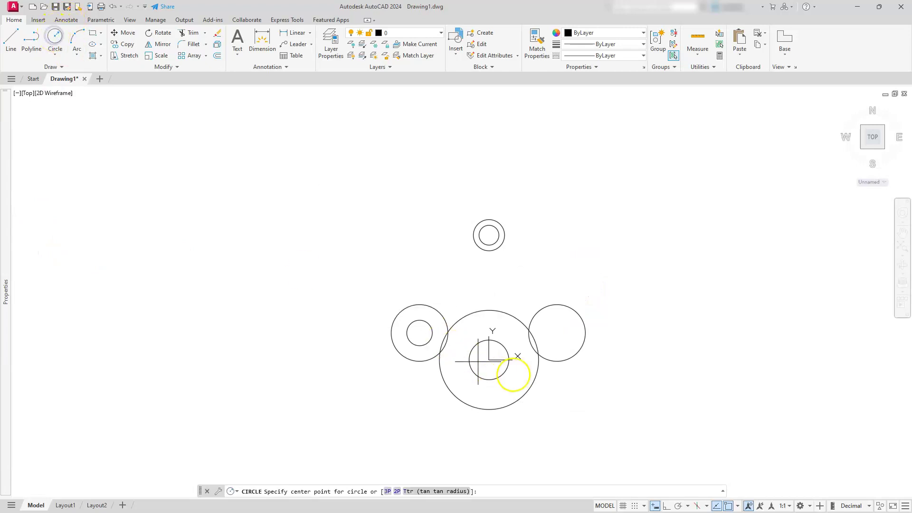
{"action": "left_click", "coordinate": [557, 332]}
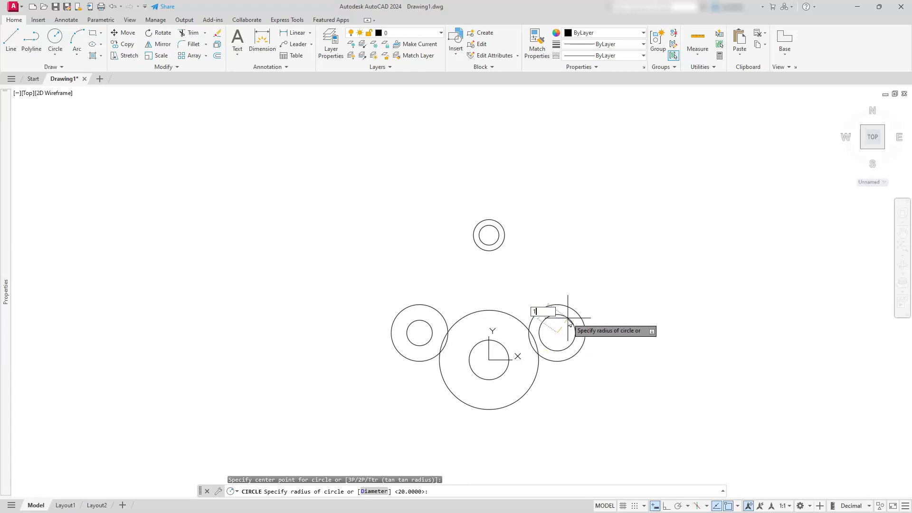
{"action": "type", "text": "11"}
{"action": "key", "text": "Return"}
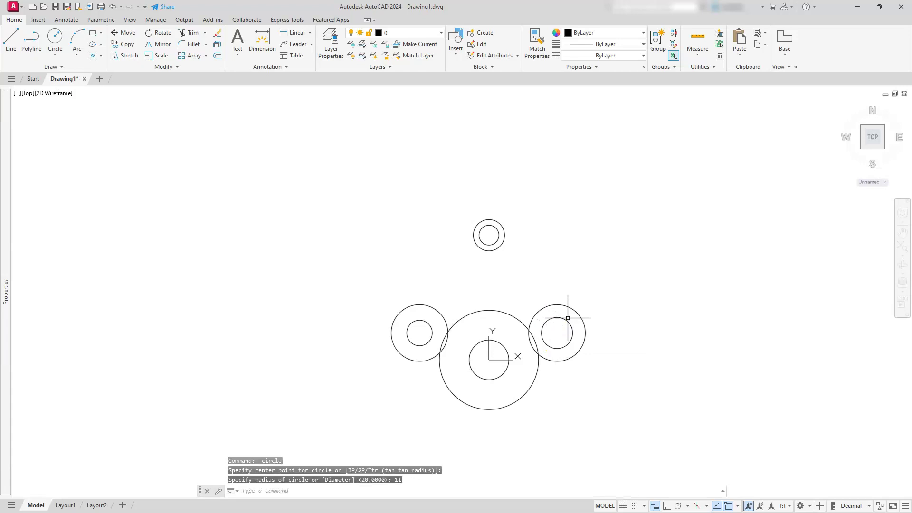
Switch to the reference PDF in Acrobat and highlight the 60, R22 and Ø22 dimension labels
{"action": "middle_click_drag", "start_coordinate": [539, 380], "coordinate": [507, 264]}
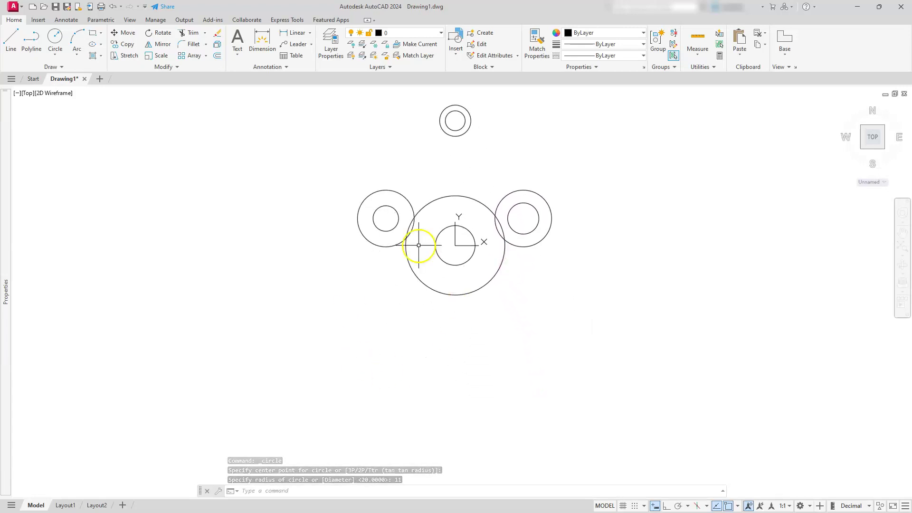
{"action": "scroll", "coordinate": [457, 255], "scroll_direction": "up", "scroll_amount": 4}
{"action": "scroll", "coordinate": [470, 332], "scroll_direction": "down", "scroll_amount": 2}
{"action": "middle_click_drag", "start_coordinate": [474, 381], "coordinate": [467, 320]}
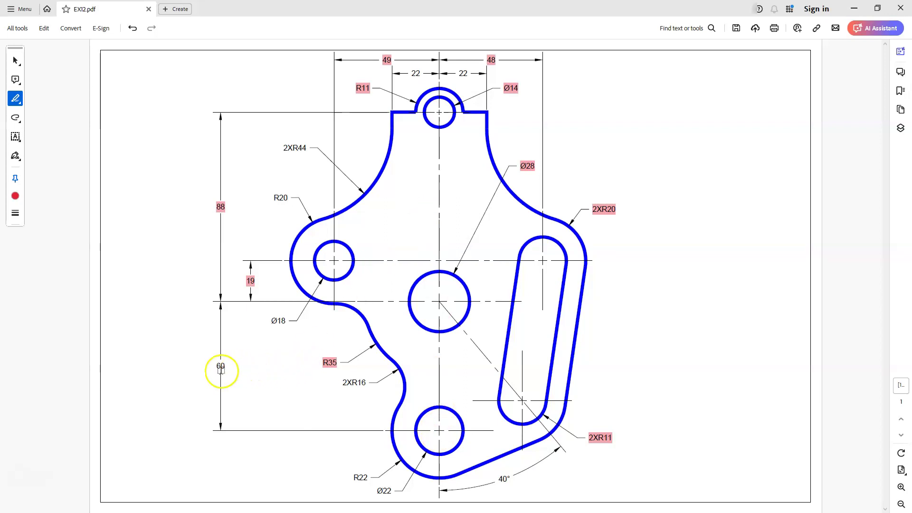
{"action": "left_click_drag", "start_coordinate": [215, 366], "coordinate": [226, 370]}
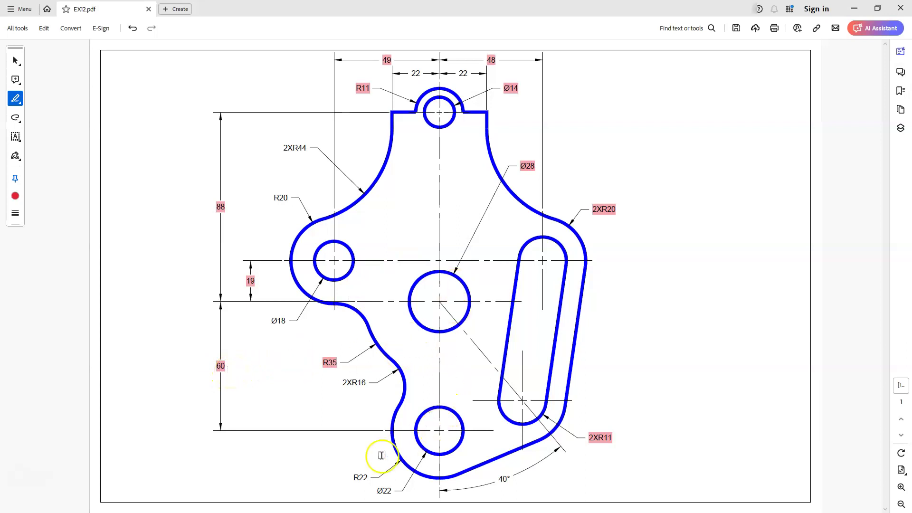
{"action": "left_click_drag", "start_coordinate": [354, 478], "coordinate": [398, 495]}
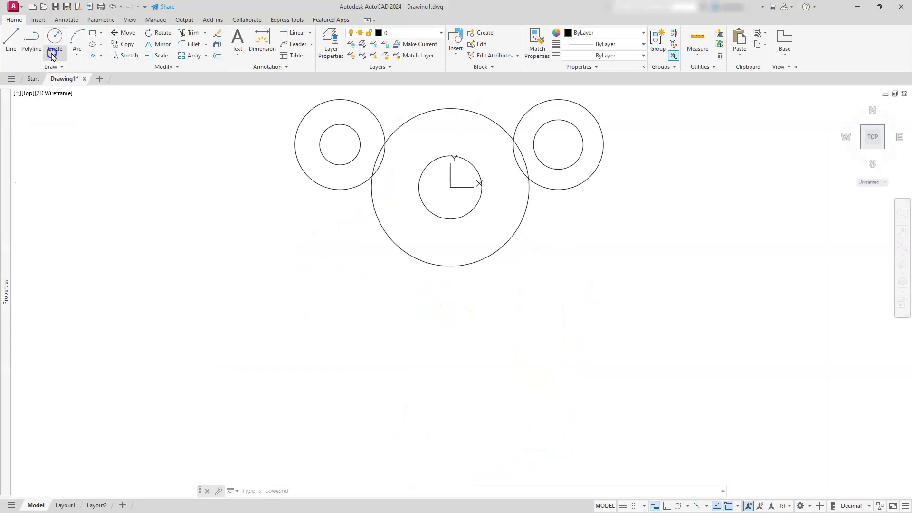
In AutoCAD, draw a circle of radius 22 centred at 0,-60 from the origin
{"action": "left_click", "coordinate": [52, 55]}
{"action": "left_click", "coordinate": [79, 71]}
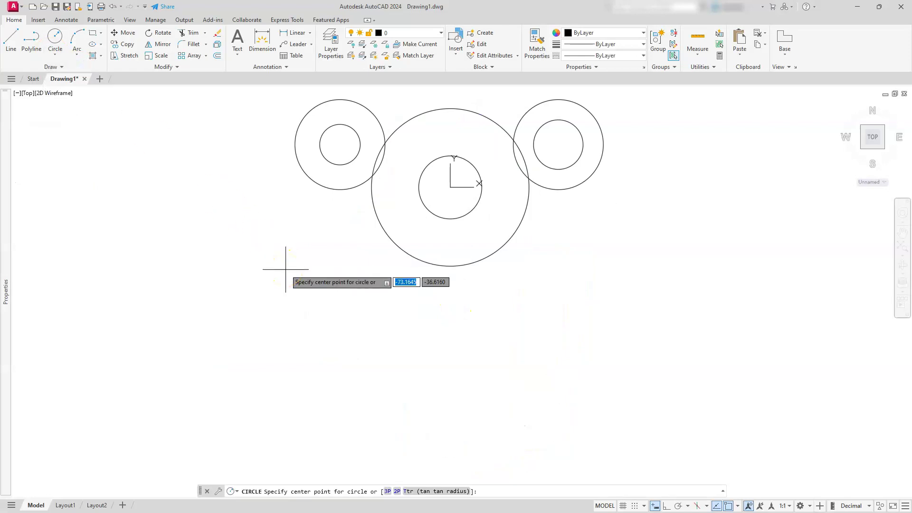
{"action": "type", "text": "0"}
{"action": "key", "text": "Tab"}
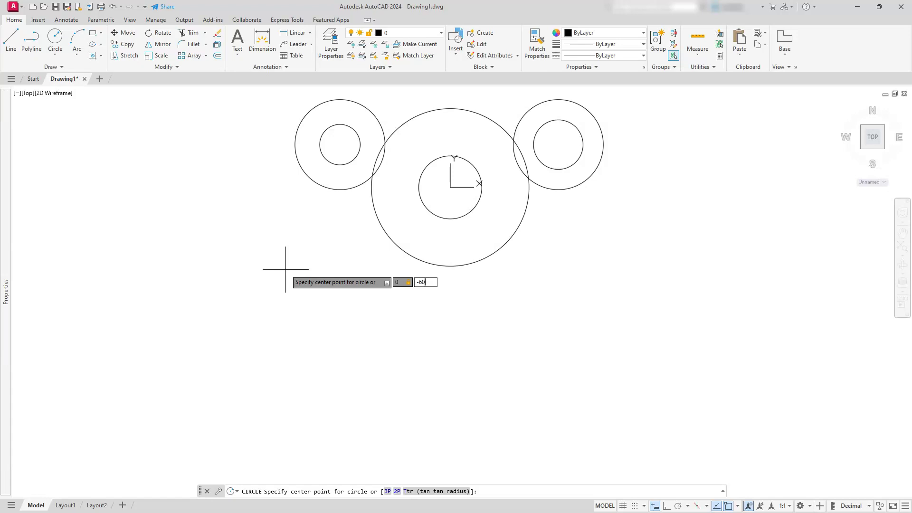
{"action": "key", "text": "Return"}
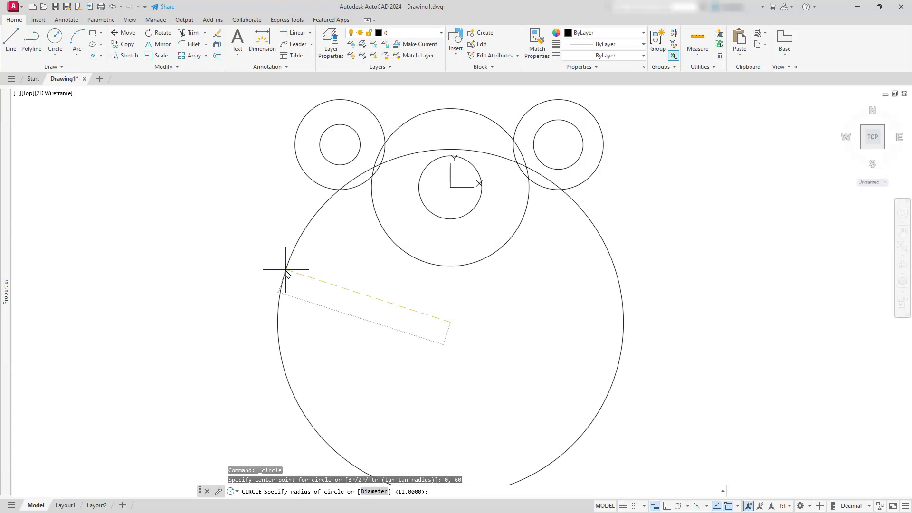
{"action": "key", "text": "Return"}
Draw a concentric circle of diameter 22 inside the radius-22 circle centred at 0,-60
{"action": "left_click", "coordinate": [55, 53]}
{"action": "left_click", "coordinate": [67, 89]}
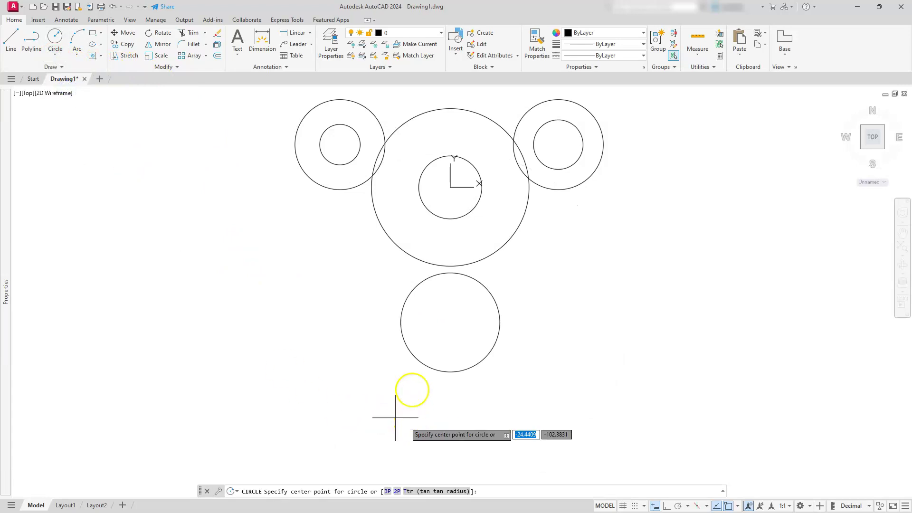
{"action": "left_click", "coordinate": [450, 322]}
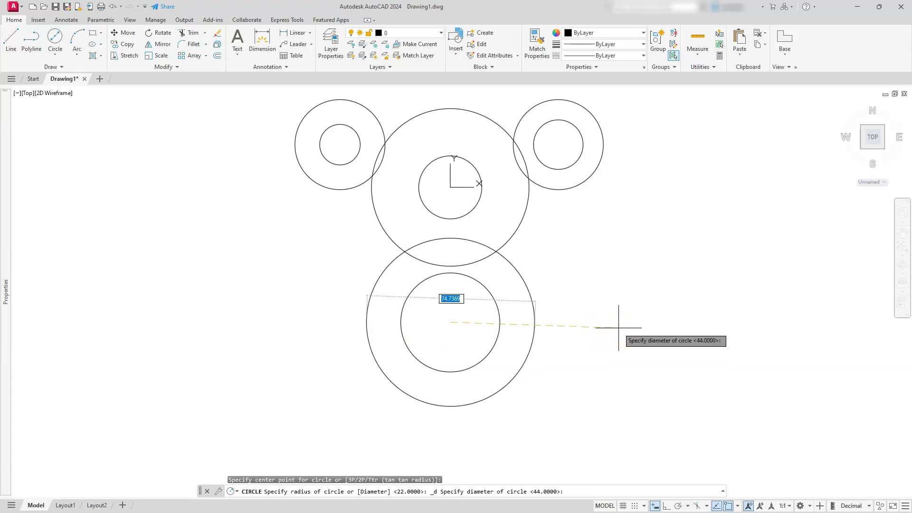
{"action": "key", "text": "Return"}
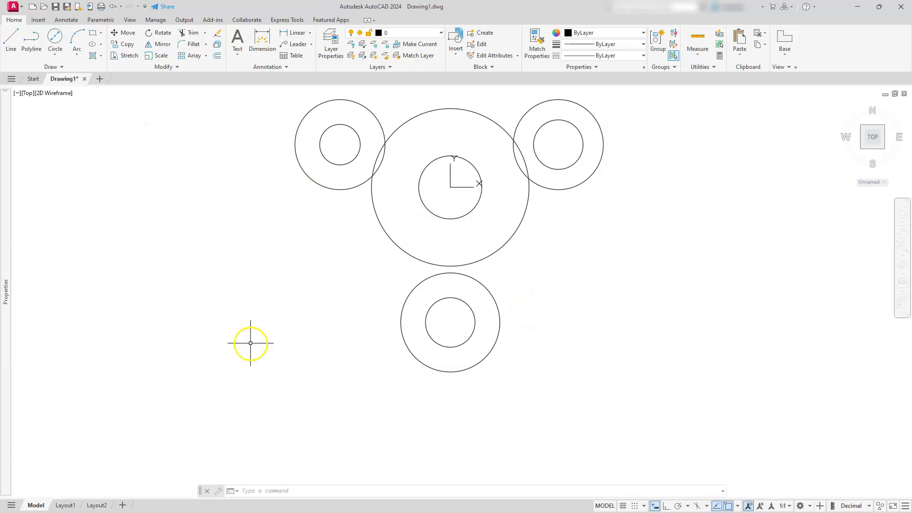
Rotate a copy of the diameter-22 circle at 0,-60 by 40 degrees about the origin
{"action": "left_click", "coordinate": [162, 32]}
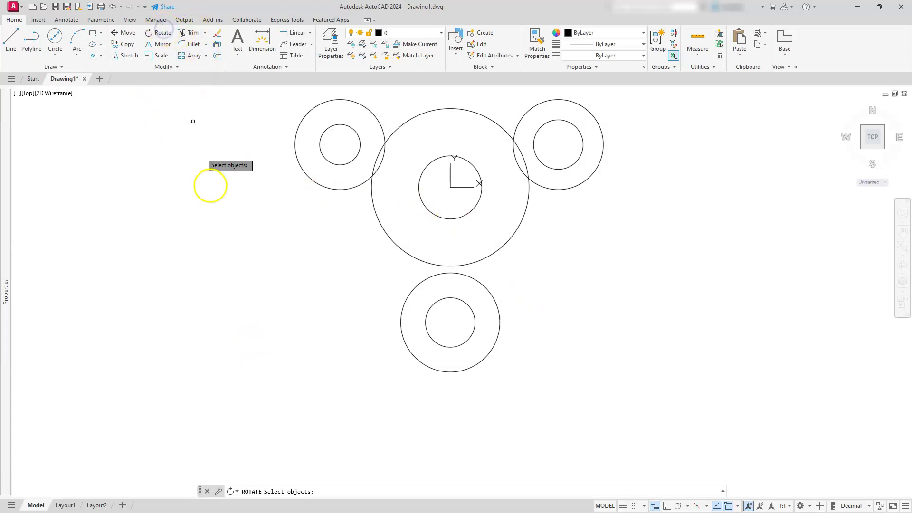
{"action": "left_click", "coordinate": [452, 290]}
{"action": "left_click", "coordinate": [444, 307]}
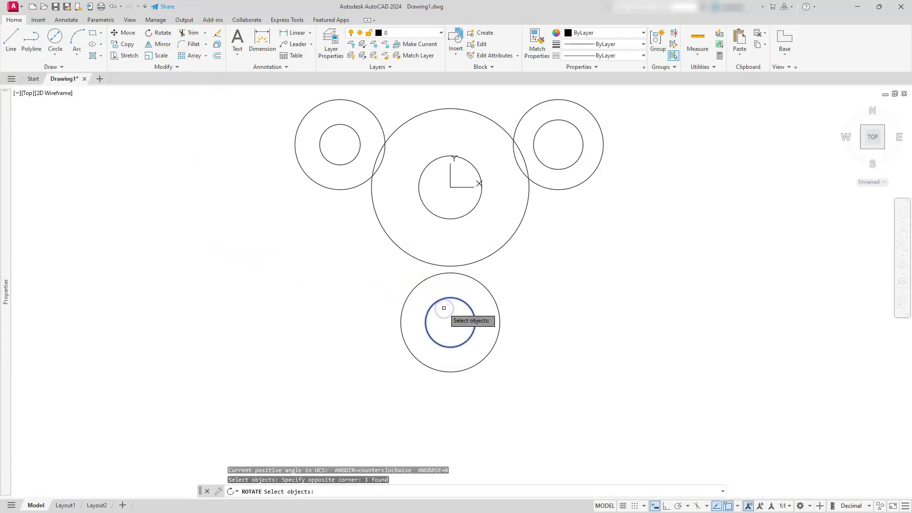
{"action": "key", "text": "Return"}
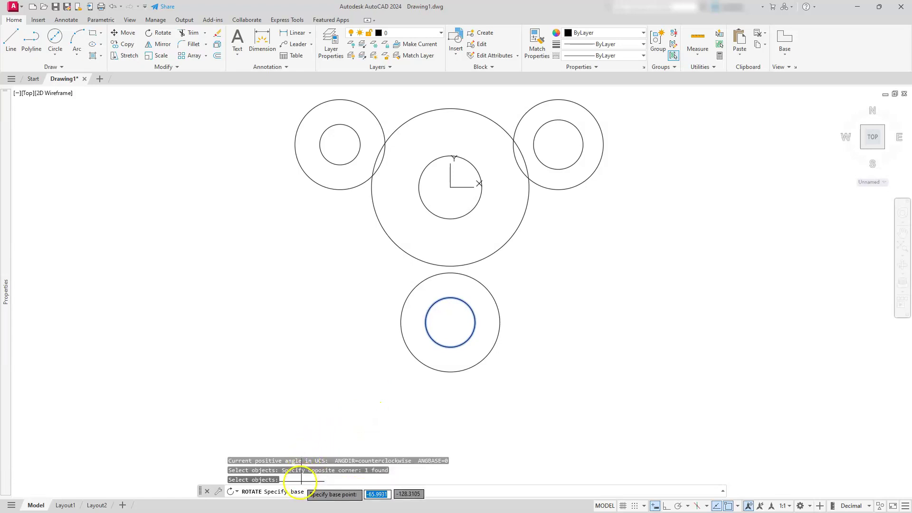
{"action": "left_click", "coordinate": [450, 187]}
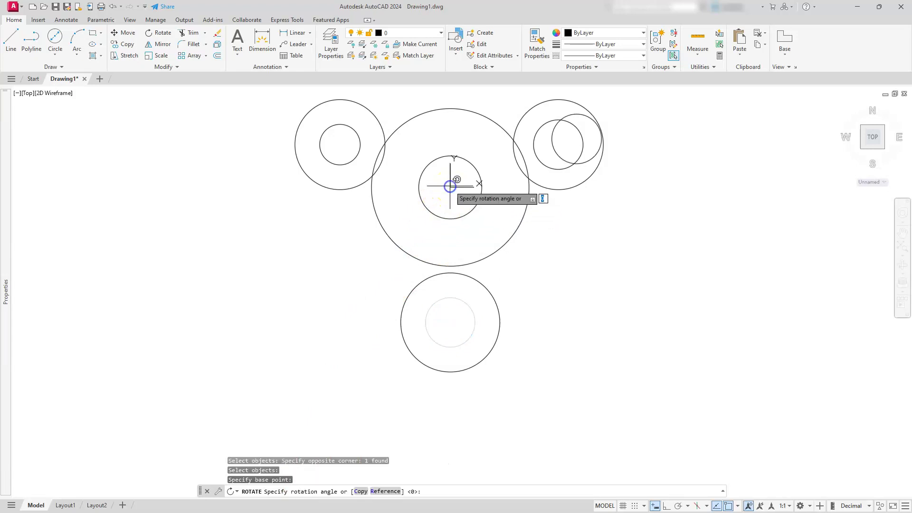
{"action": "left_click", "coordinate": [360, 492]}
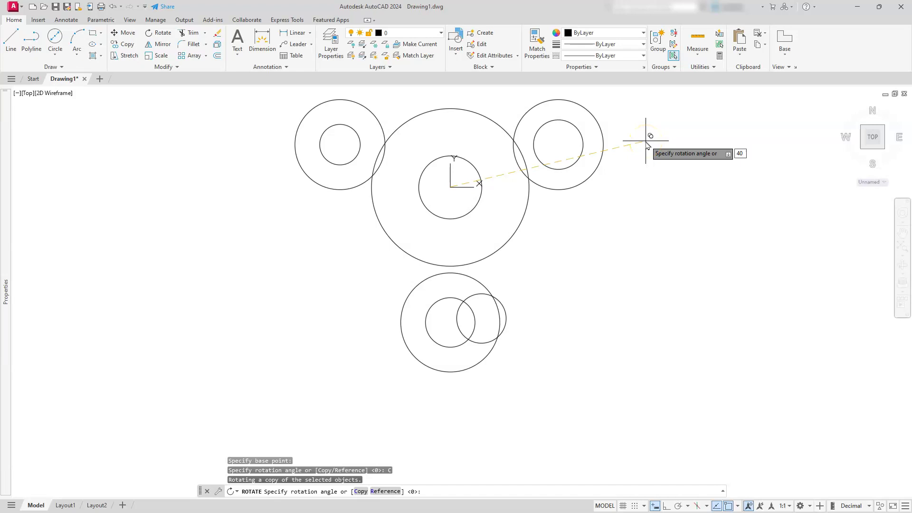
{"action": "key", "text": "Return"}
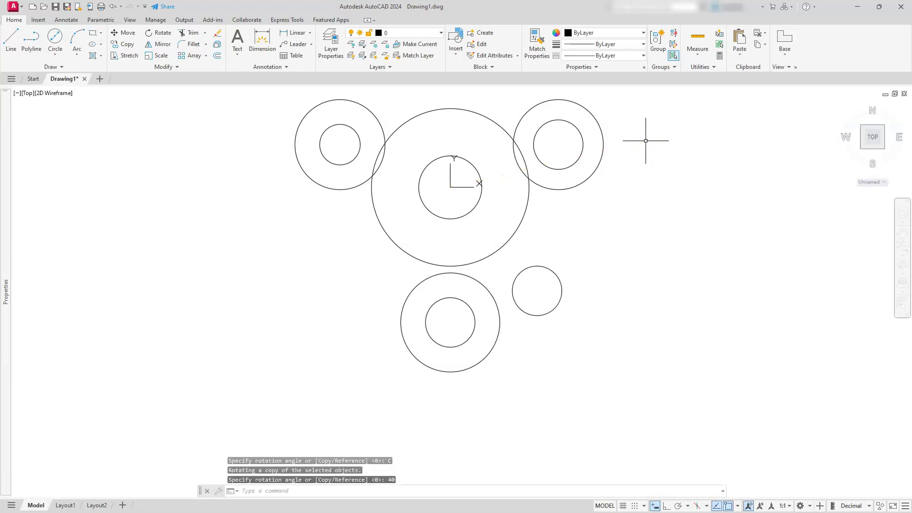
{"action": "left_click", "coordinate": [607, 228]}
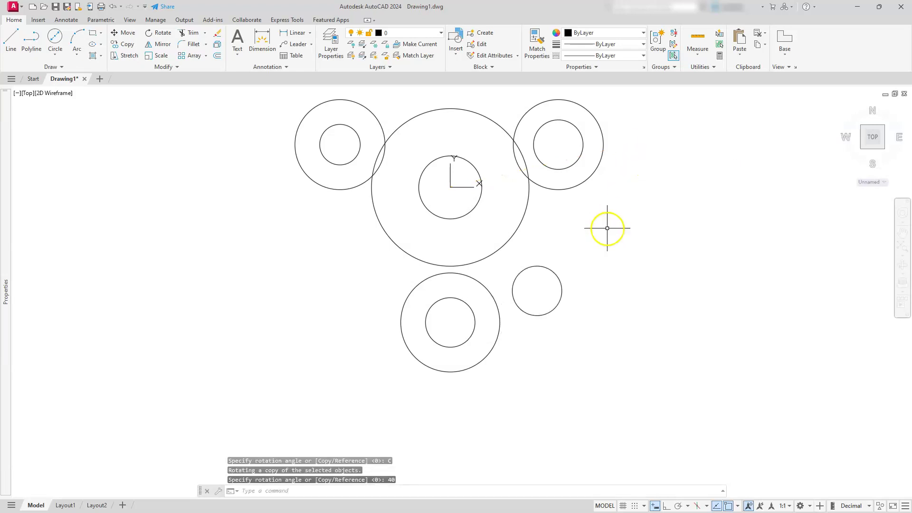
{"action": "left_click", "coordinate": [592, 183]}
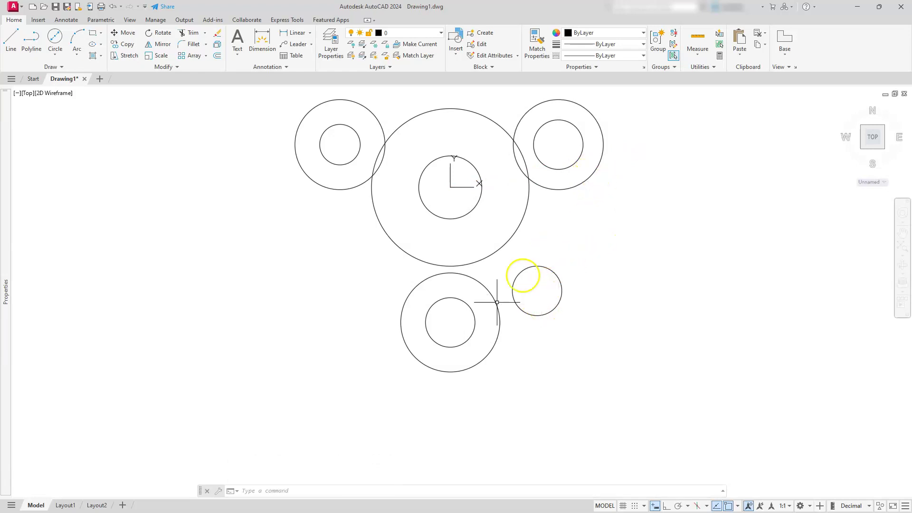
Copy the radius-20 circle centred at 48,19 onto the centre of the rotated diameter-22 circle
{"action": "left_click", "coordinate": [569, 188]}
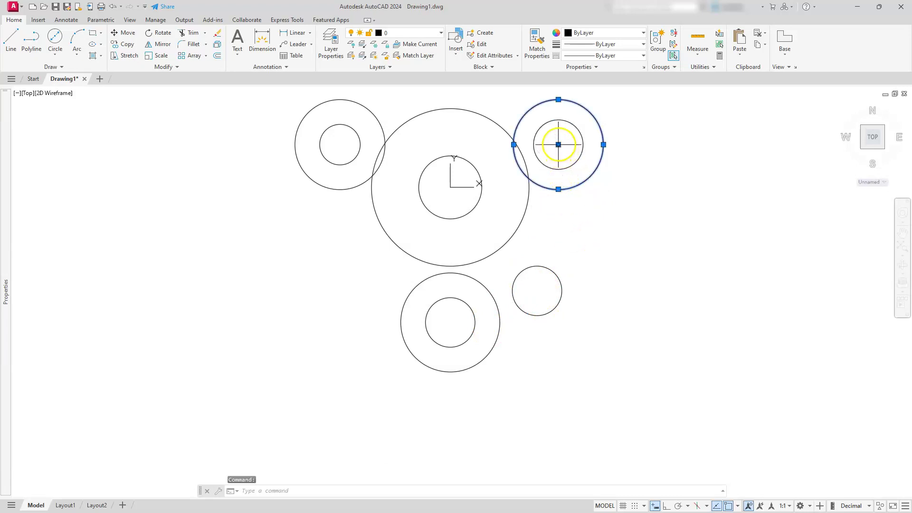
{"action": "left_click", "coordinate": [558, 145]}
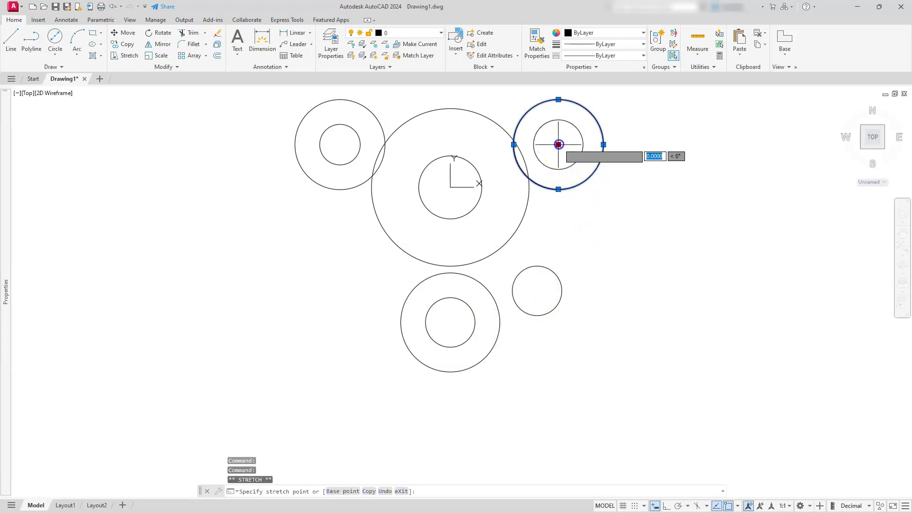
{"action": "left_click", "coordinate": [368, 491]}
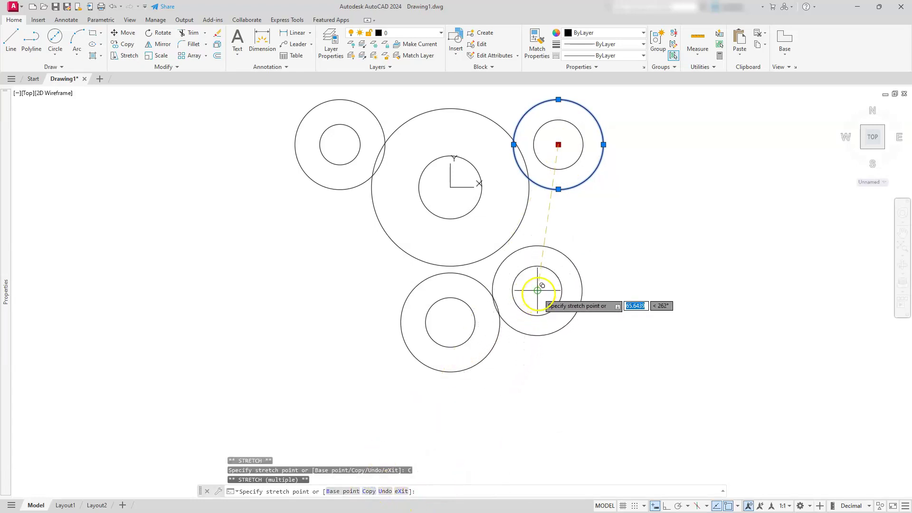
{"action": "left_click", "coordinate": [538, 293]}
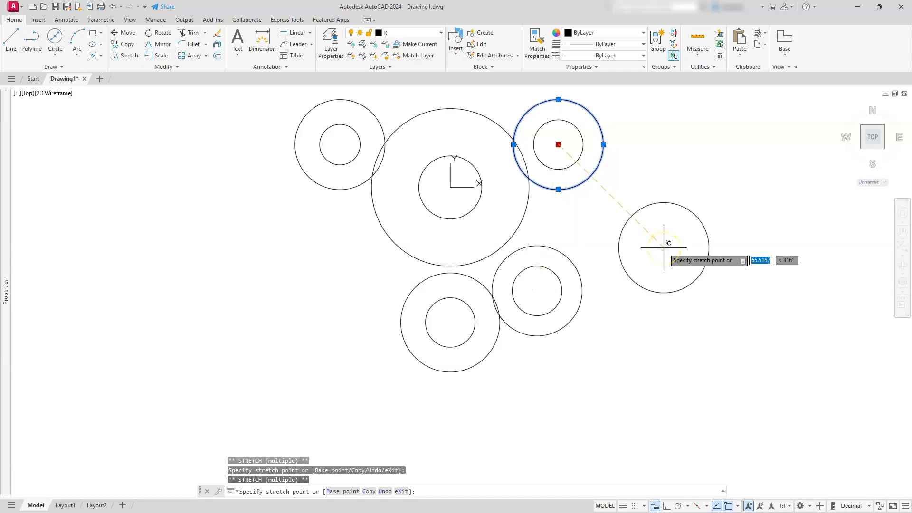
{"action": "key", "text": "Escape"}
{"action": "key", "text": "Escape"}
{"action": "key", "text": "Escape"}
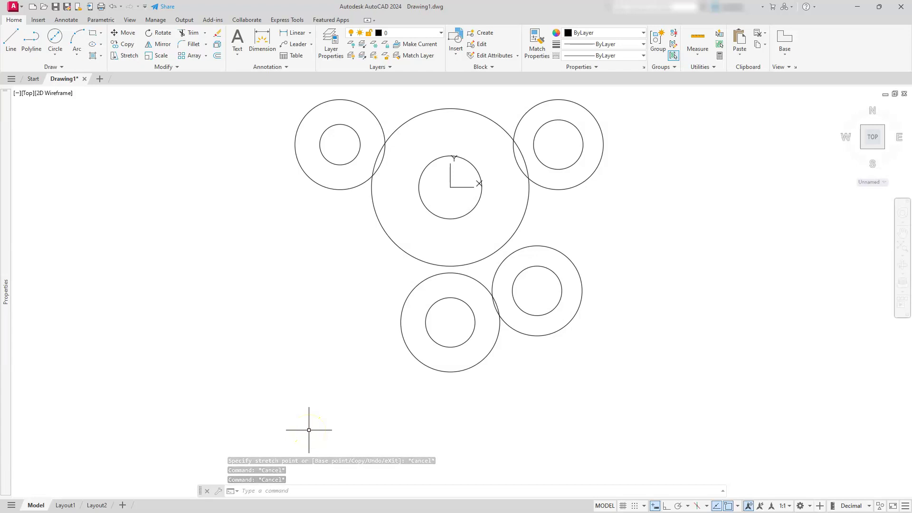
{"action": "left_click", "coordinate": [309, 424]}
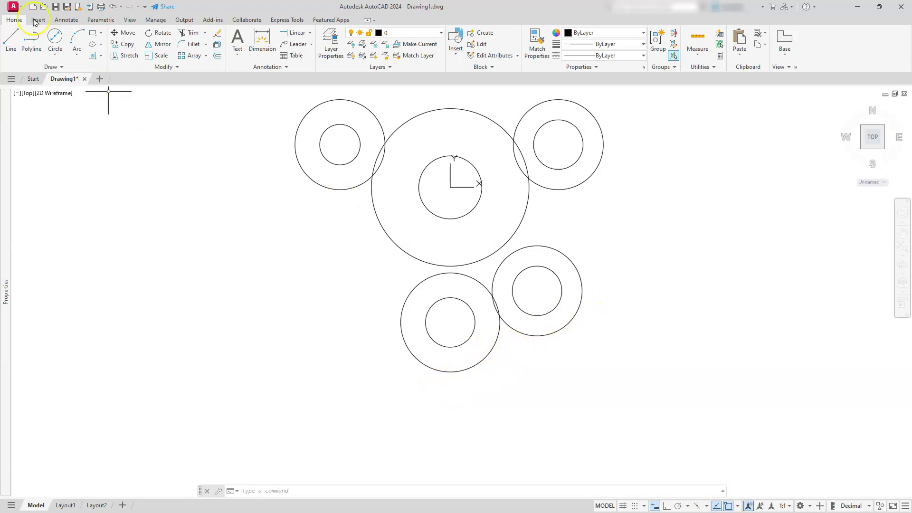
Draw a line tangent to the undersides of the radius-22 circle and the neighbouring copied radius-20 circle
{"action": "left_click", "coordinate": [11, 38]}
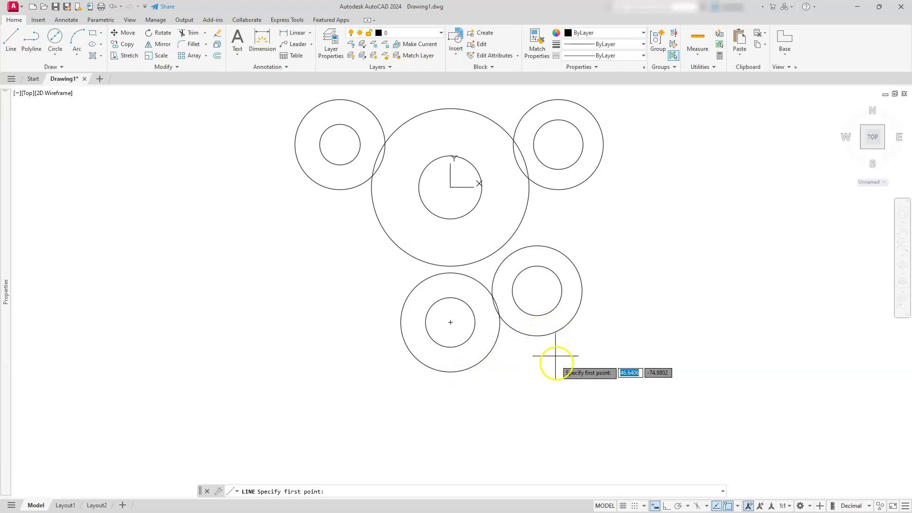
{"action": "right_click", "coordinate": [563, 378], "text": "shift"}
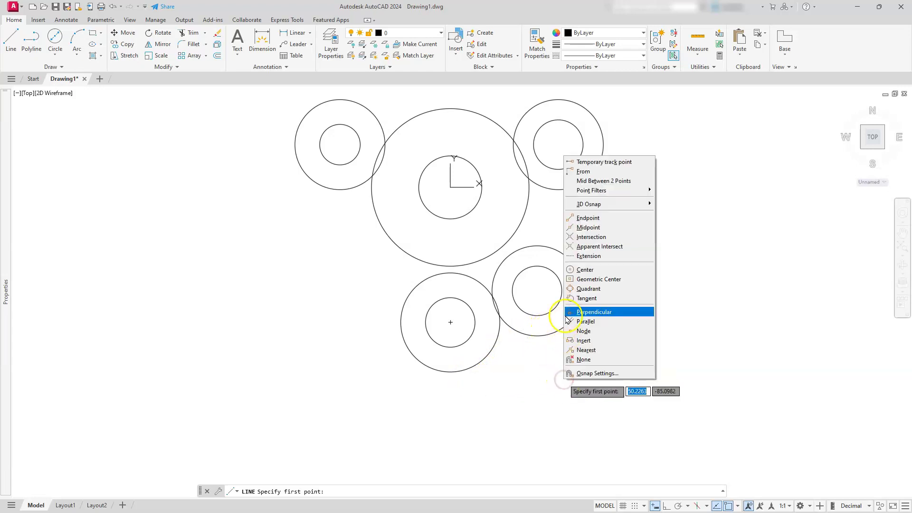
{"action": "left_click", "coordinate": [581, 298]}
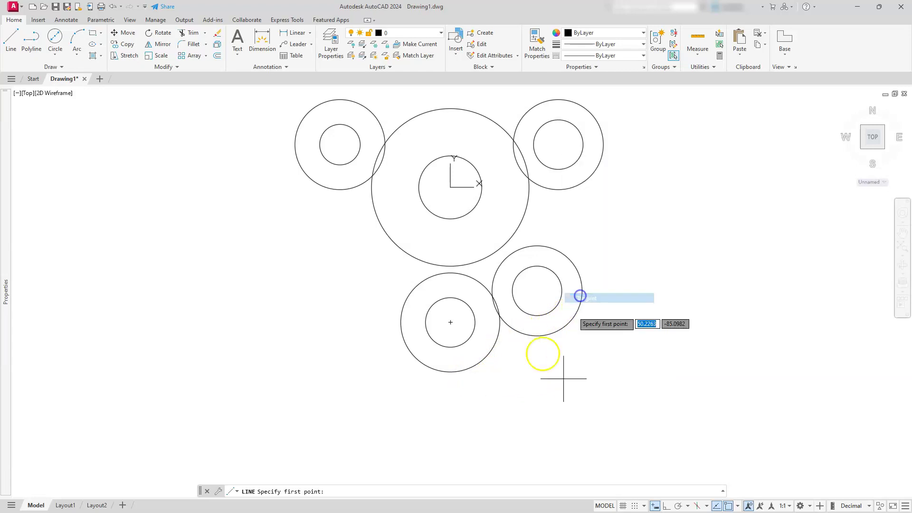
{"action": "left_click", "coordinate": [464, 369]}
{"action": "right_click", "coordinate": [536, 374], "text": "shift"}
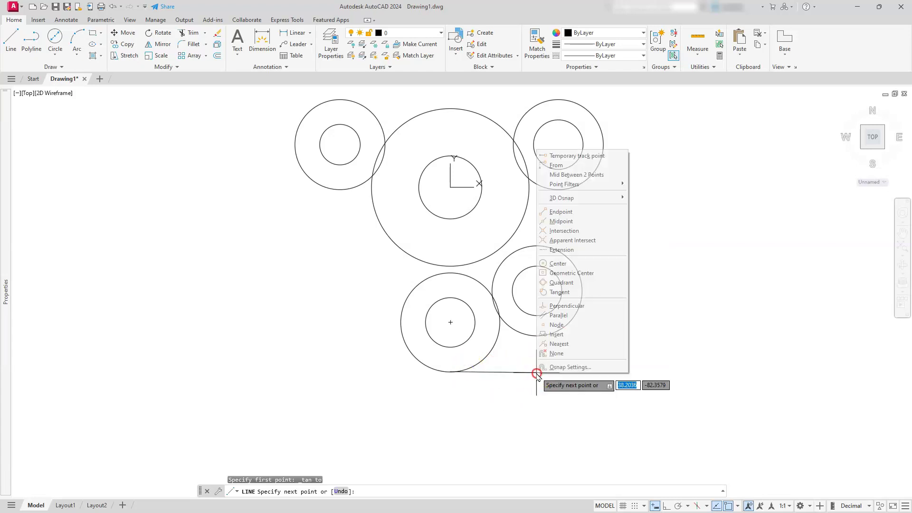
{"action": "left_click", "coordinate": [561, 292]}
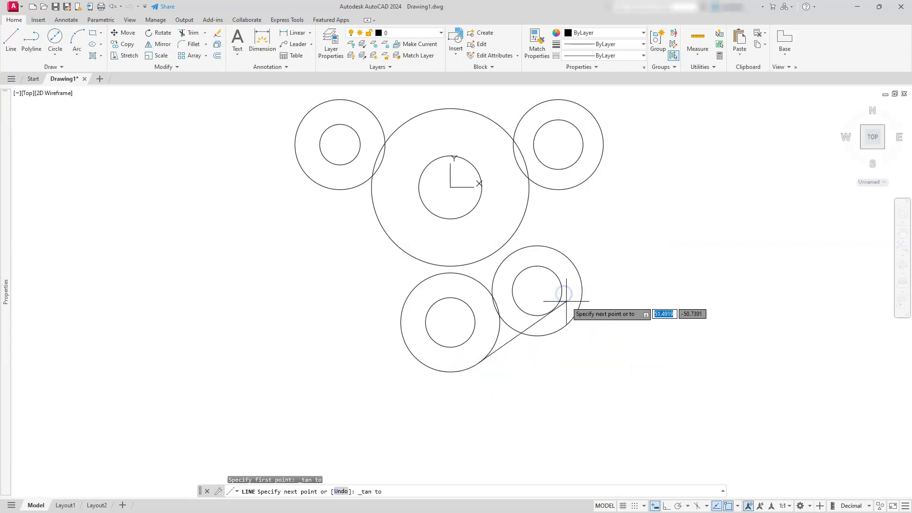
{"action": "left_click", "coordinate": [566, 324]}
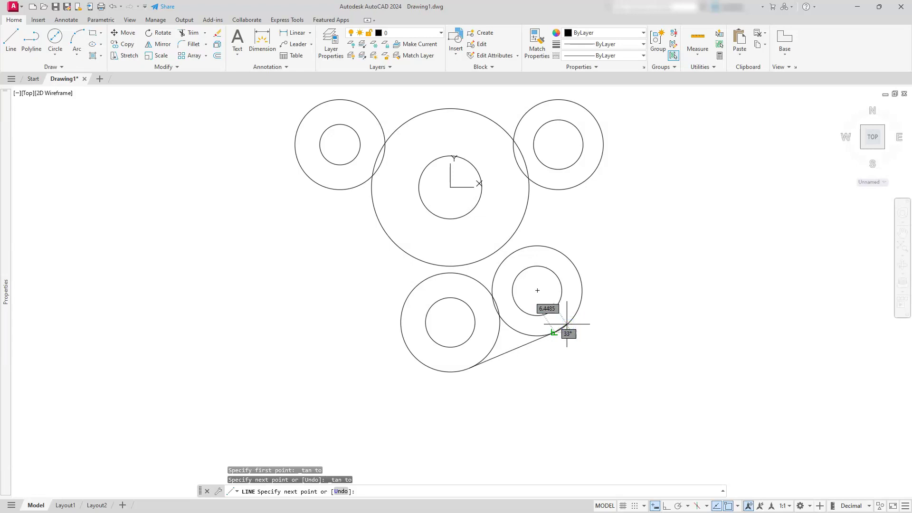
{"action": "key", "text": "Escape"}
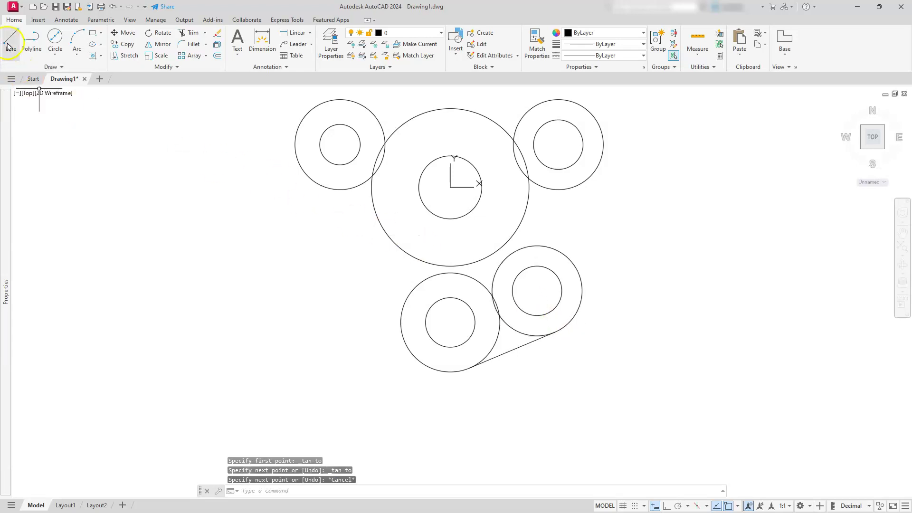
Draw a line tangent to the outer right sides of the copied radius-20 circle and the radius-20 circle at 48,19
{"action": "left_click", "coordinate": [9, 42]}
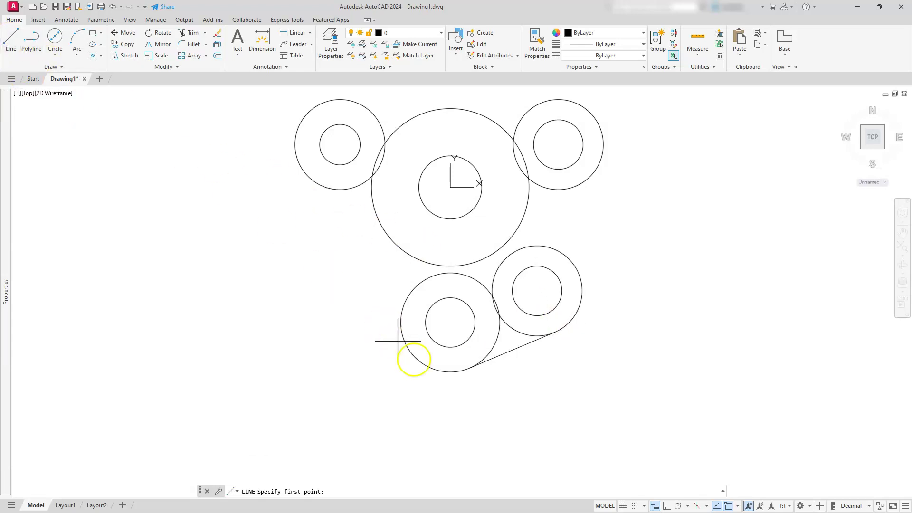
{"action": "right_click", "coordinate": [587, 246], "text": "shift"}
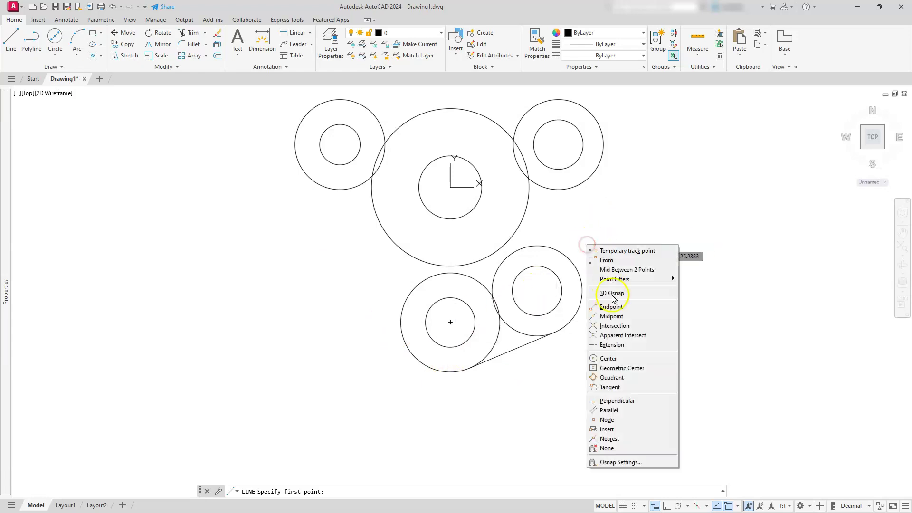
{"action": "left_click", "coordinate": [616, 387]}
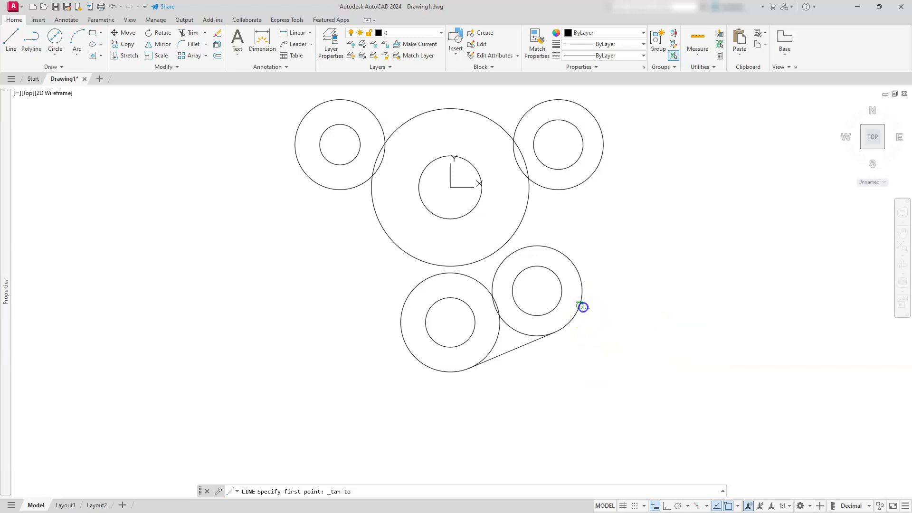
{"action": "left_click", "coordinate": [582, 308]}
{"action": "right_click", "coordinate": [594, 283], "text": "shift"}
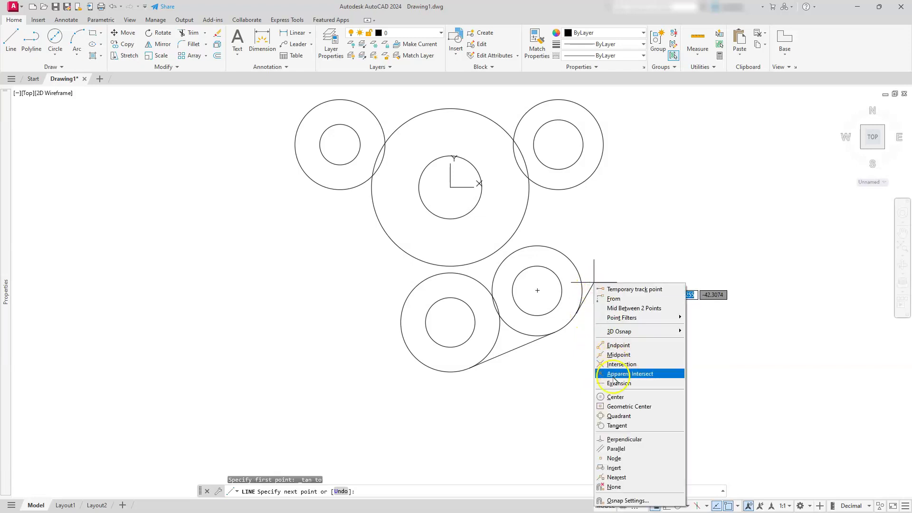
{"action": "left_click", "coordinate": [616, 425]}
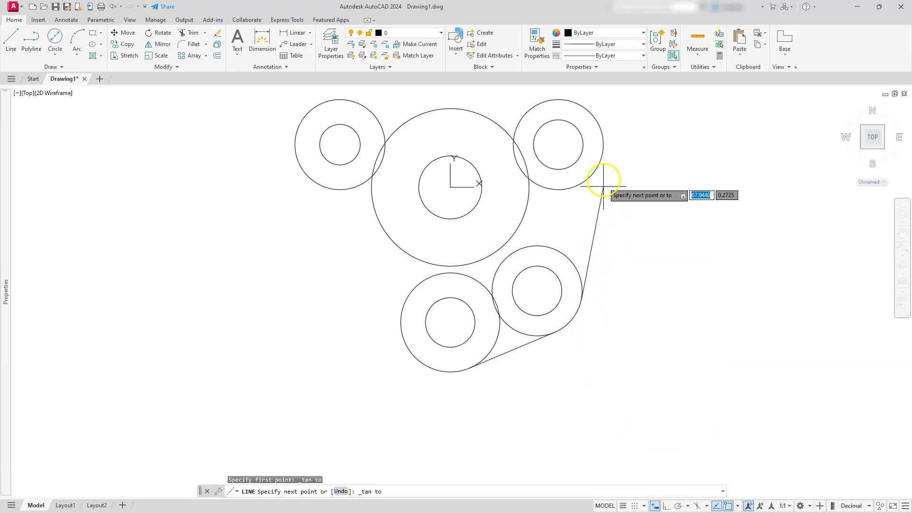
{"action": "left_click", "coordinate": [603, 160]}
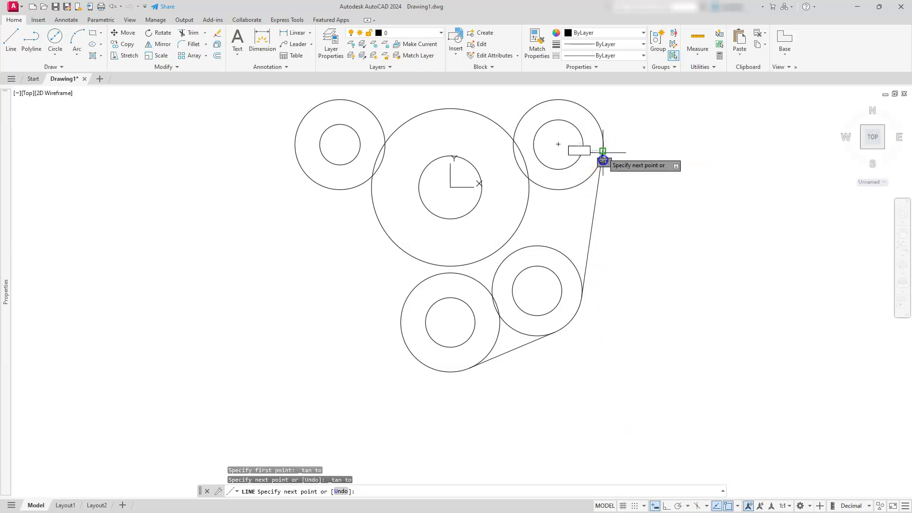
{"action": "key", "text": "Escape"}
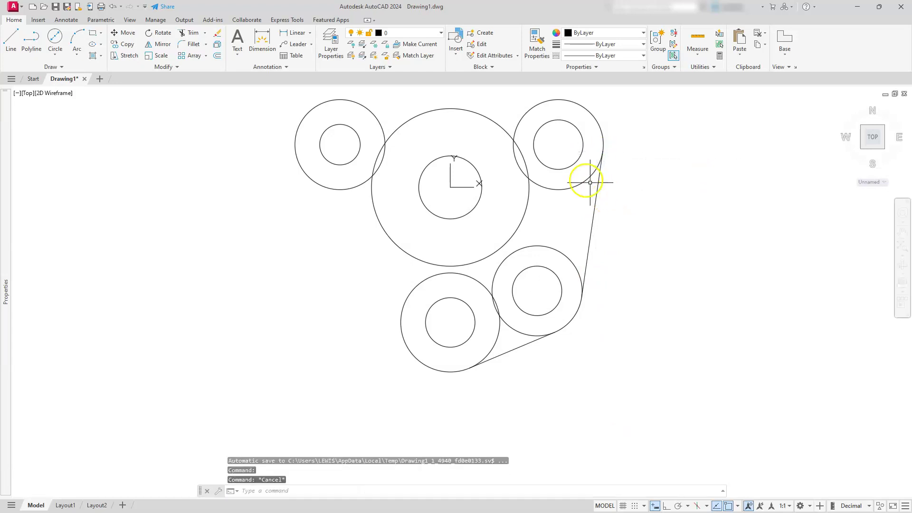
With Ortho on, draw a line 22 units right from the top circles' centre, followed by a vertical segment downward short of the lower circles
{"action": "mouse_move", "coordinate": [483, 161]}
{"action": "middle_mouse_down"}
{"action": "mouse_move", "coordinate": [460, 283]}
{"action": "mouse_move", "coordinate": [469, 402]}
{"action": "middle_mouse_up"}
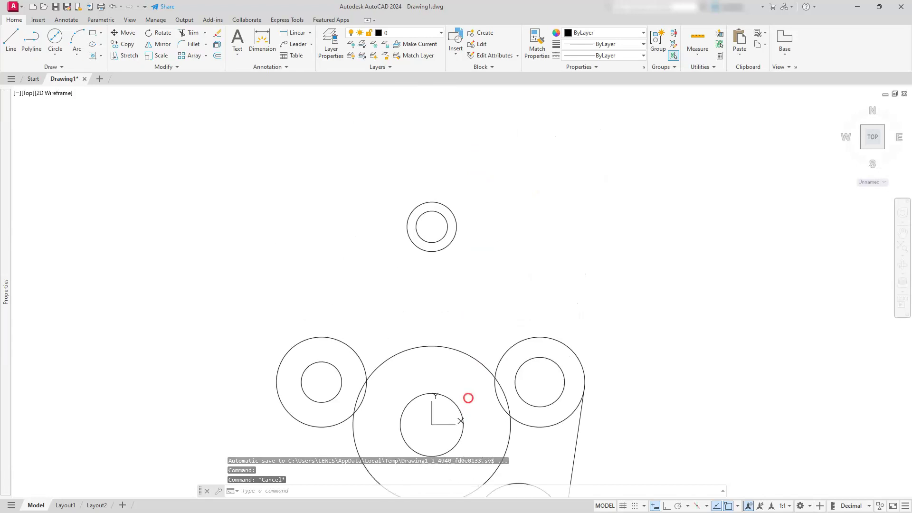
{"action": "left_click", "coordinate": [11, 37]}
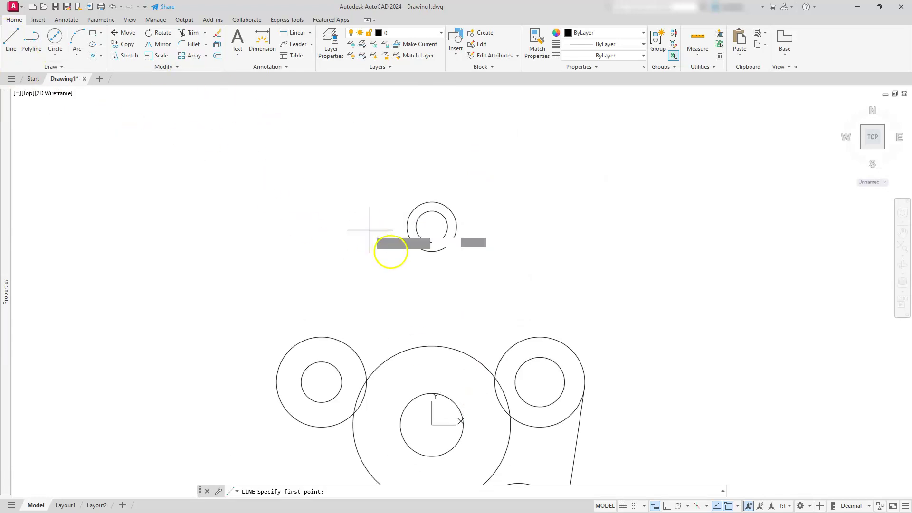
{"action": "left_click", "coordinate": [432, 226]}
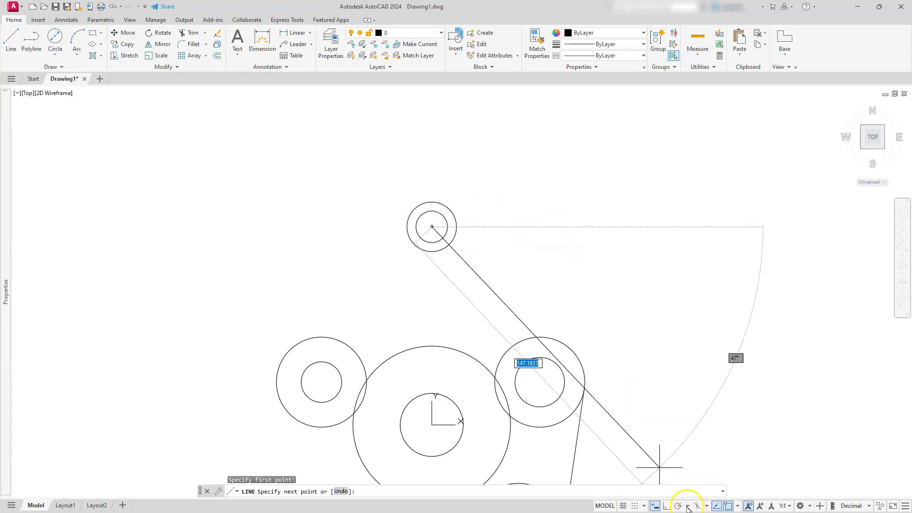
{"action": "left_click", "coordinate": [666, 506]}
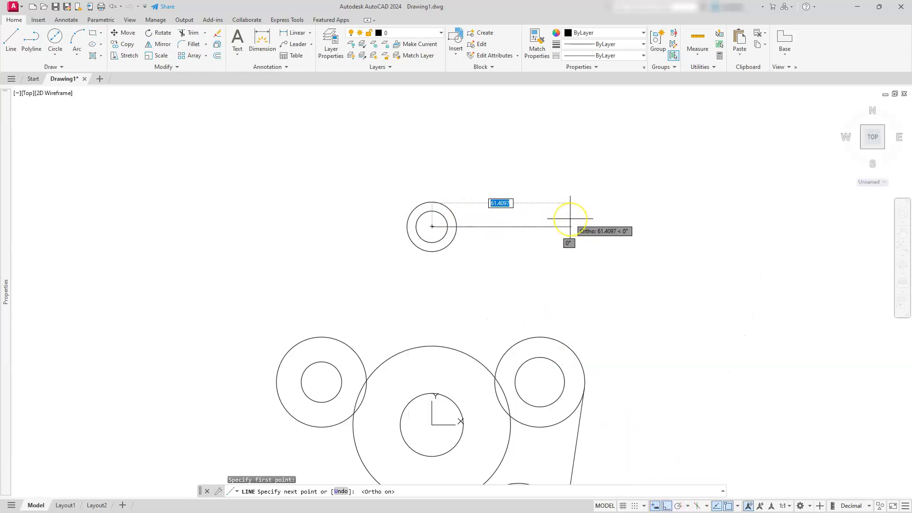
{"action": "type", "text": "22"}
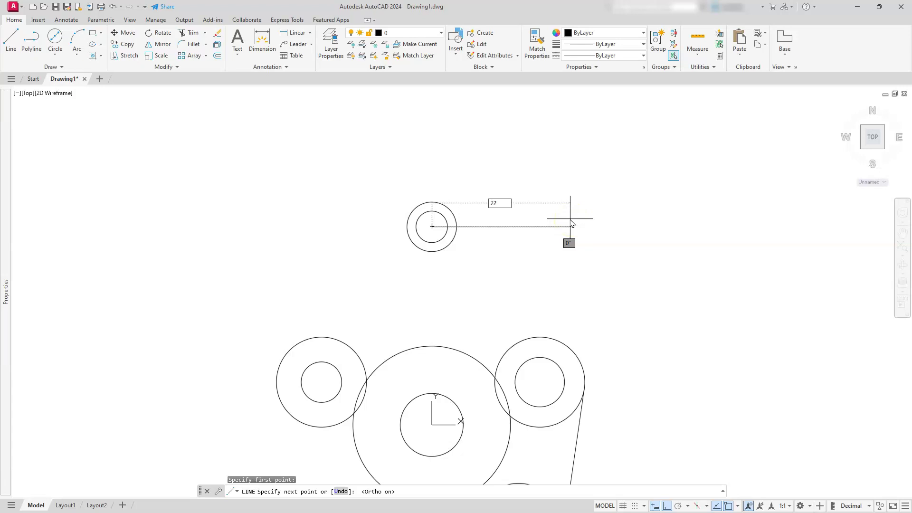
{"action": "key", "text": "Return"}
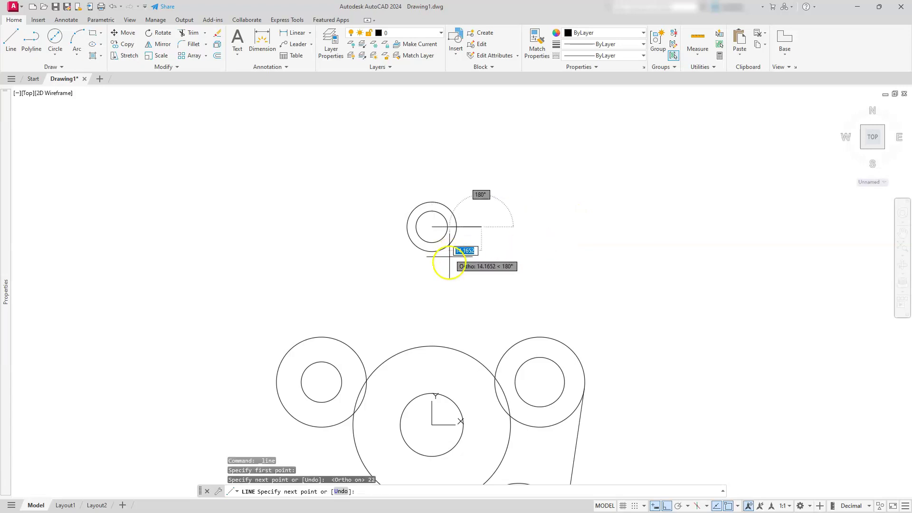
{"action": "left_click", "coordinate": [477, 304]}
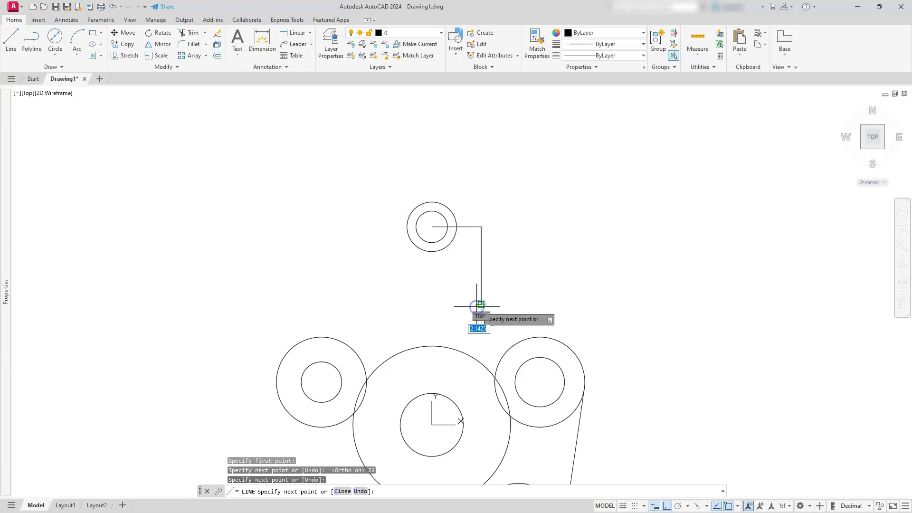
{"action": "key", "text": "Escape"}
{"action": "key", "text": "Escape"}
{"action": "key", "text": "Escape"}
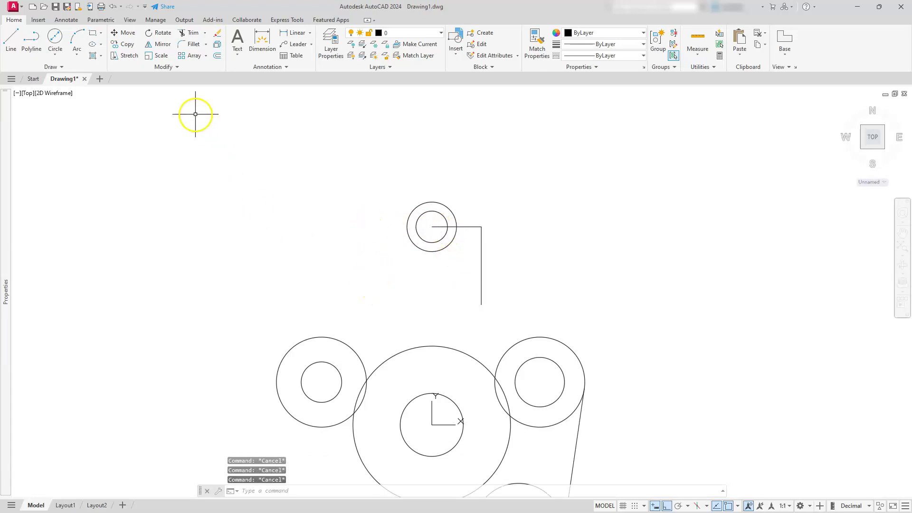
Draw a line 22 units left from the top circles' centre, followed by a vertical segment downward
{"action": "left_click", "coordinate": [11, 40]}
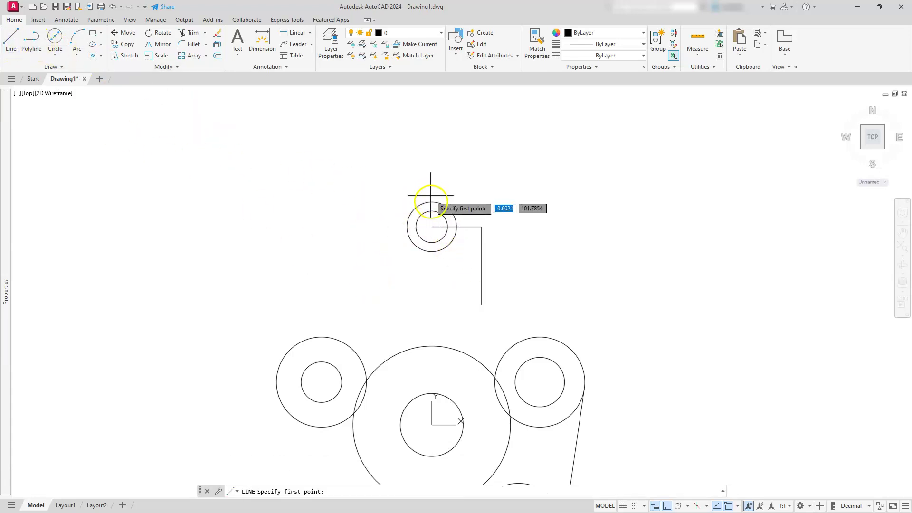
{"action": "left_click", "coordinate": [432, 226]}
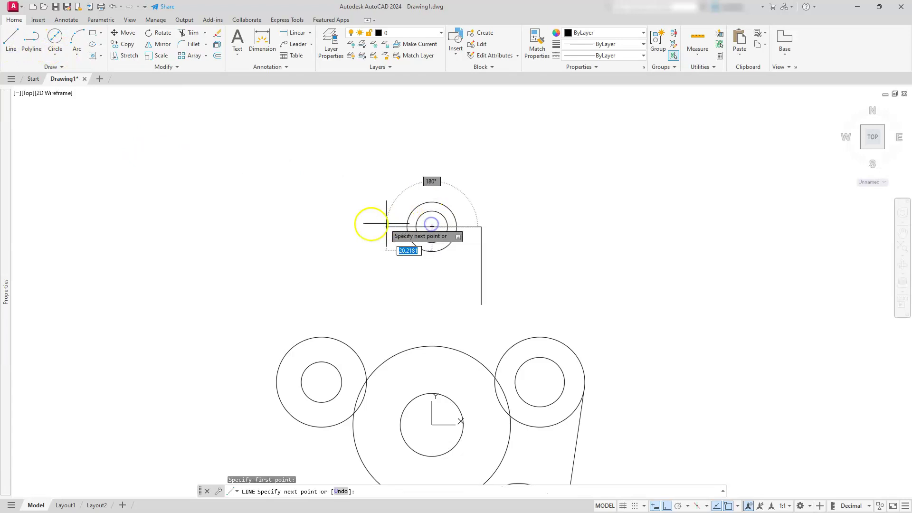
{"action": "type", "text": "22"}
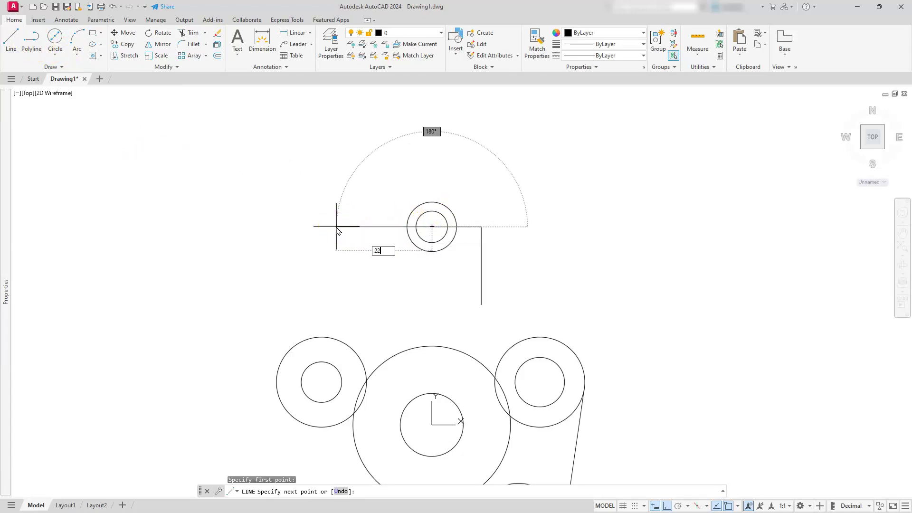
{"action": "key", "text": "Return"}
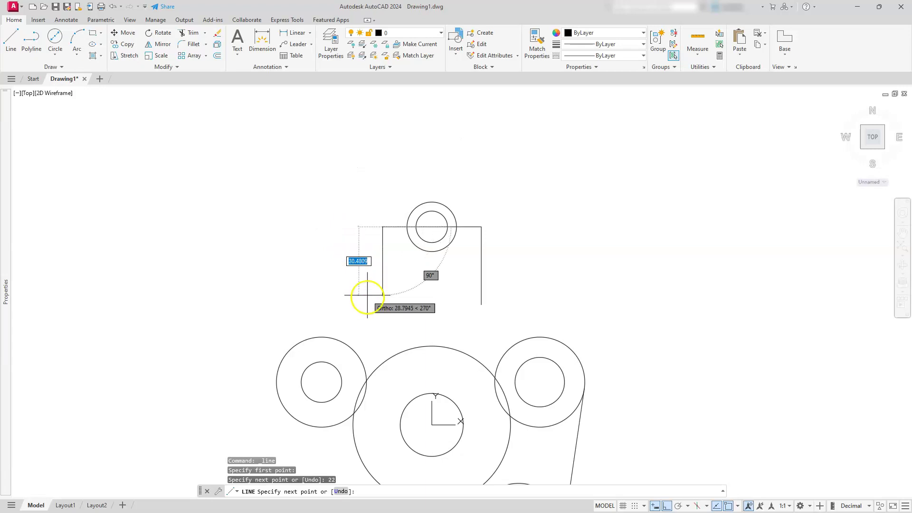
{"action": "left_click", "coordinate": [367, 298]}
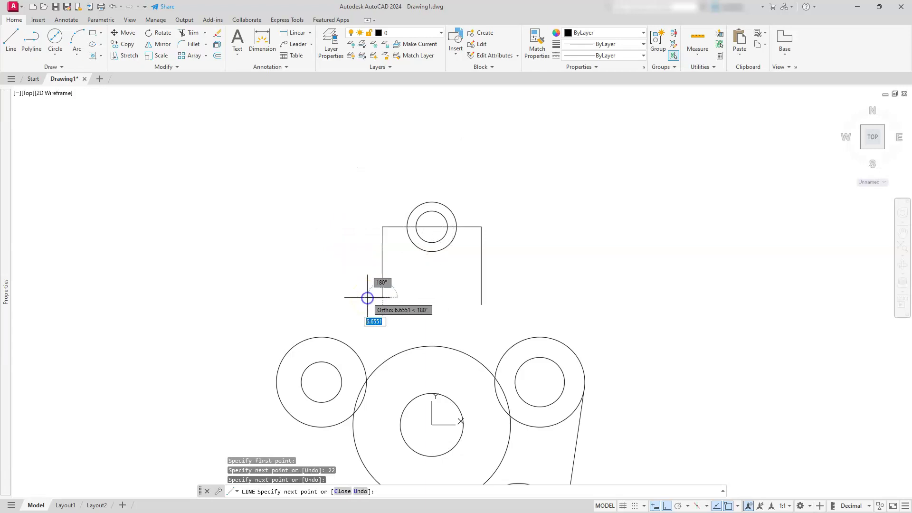
{"action": "key", "text": "Escape"}
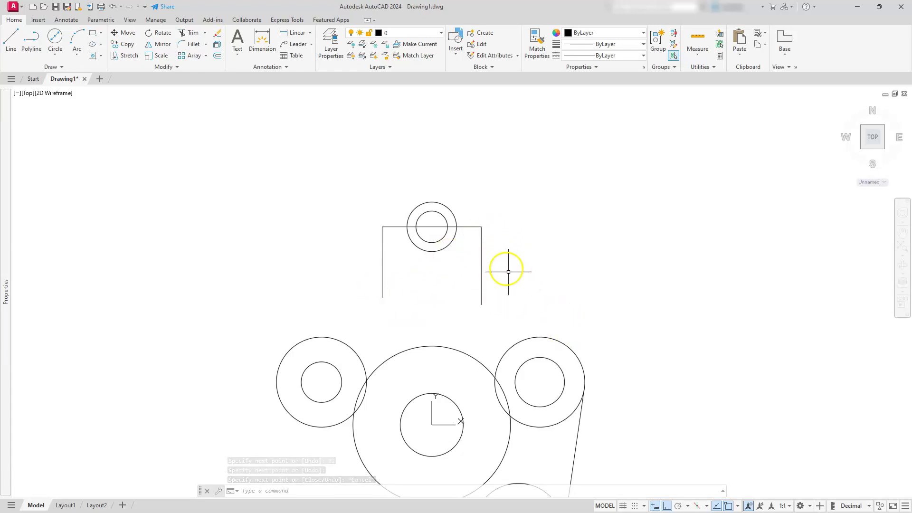
Switch to the reference PDF and highlight the R20, 40°, both 22, 2XR44, Ø18 and 2XR16 dimensions
{"action": "scroll", "coordinate": [508, 273], "scroll_direction": "down", "scroll_amount": 2}
{"action": "mouse_move", "coordinate": [503, 314]}
{"action": "middle_mouse_down"}
{"action": "mouse_move", "coordinate": [500, 326]}
{"action": "mouse_move", "coordinate": [496, 285]}
{"action": "middle_mouse_up"}
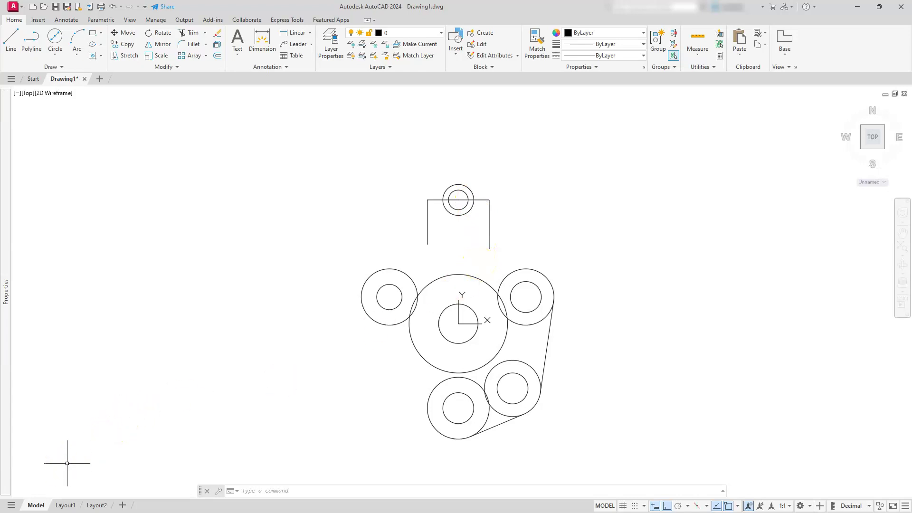
{"action": "key", "text": "alt+Tab"}
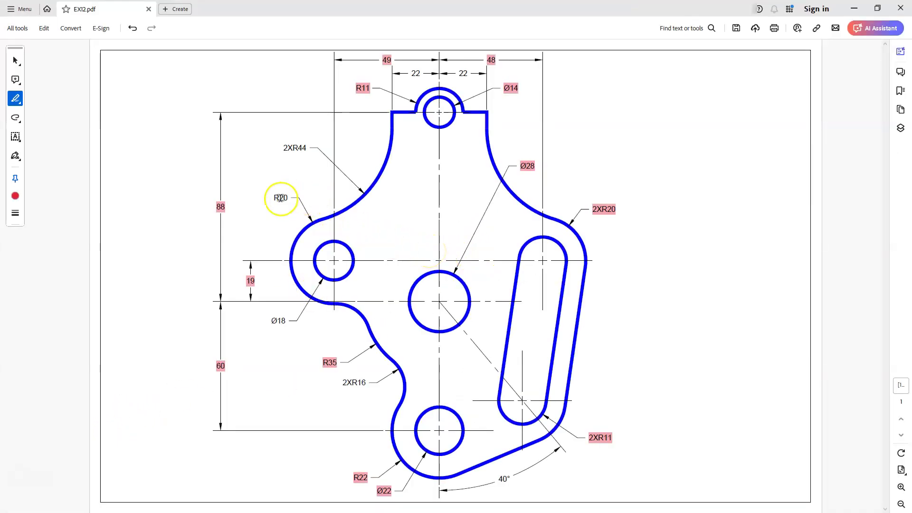
{"action": "left_click_drag", "start_coordinate": [270, 199], "coordinate": [290, 199]}
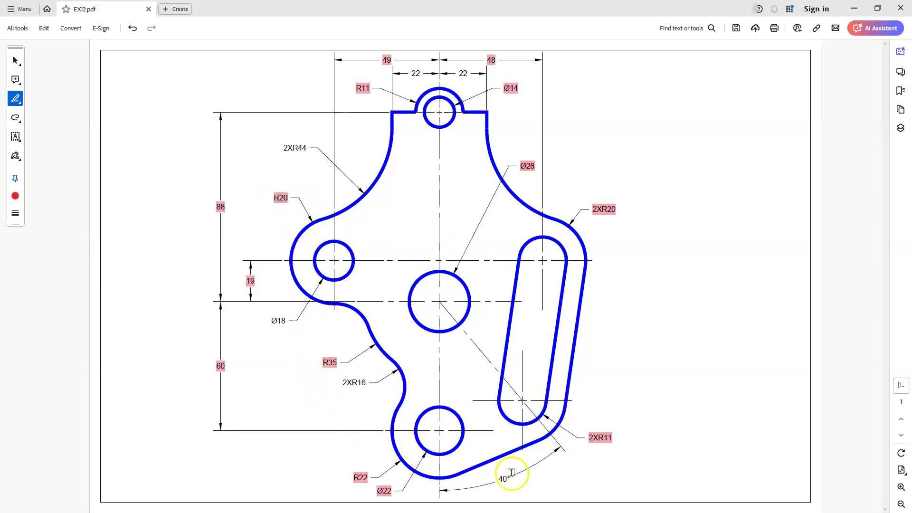
{"action": "left_click_drag", "start_coordinate": [495, 483], "coordinate": [508, 480]}
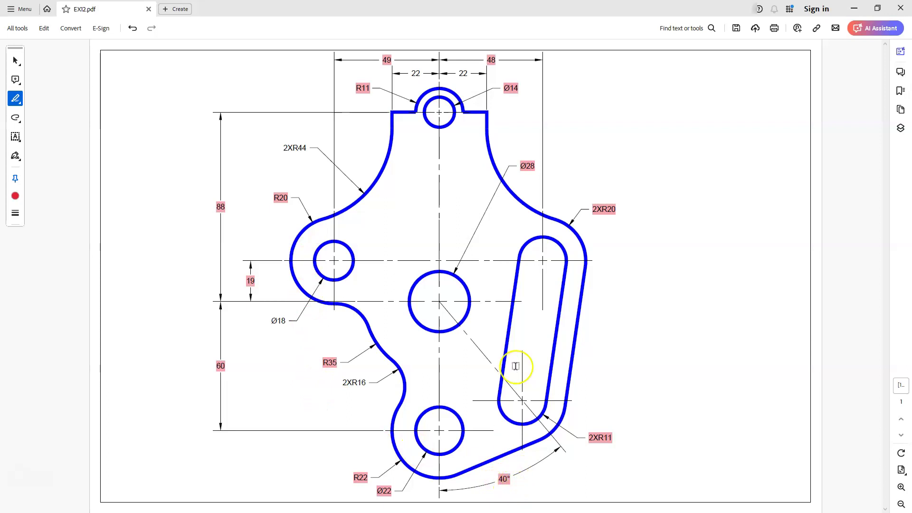
{"action": "left_click_drag", "start_coordinate": [402, 76], "coordinate": [427, 74]}
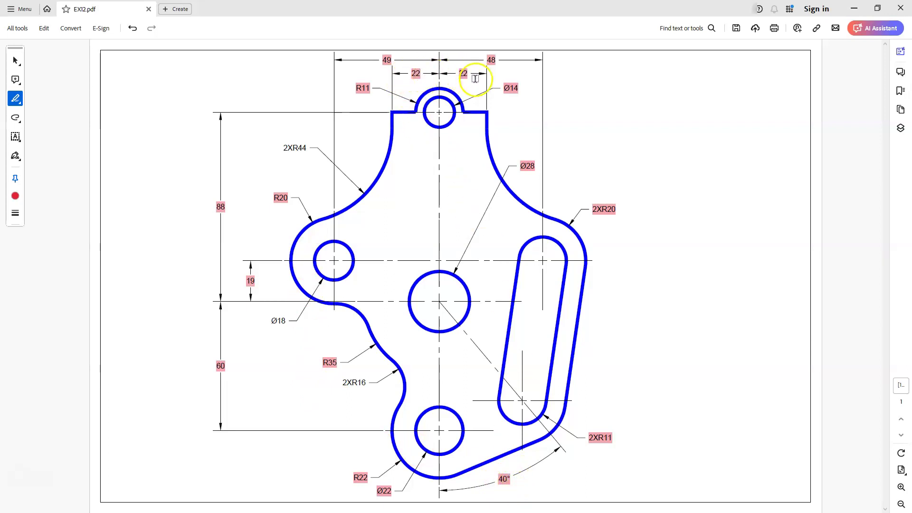
{"action": "left_click_drag", "start_coordinate": [280, 150], "coordinate": [315, 152]}
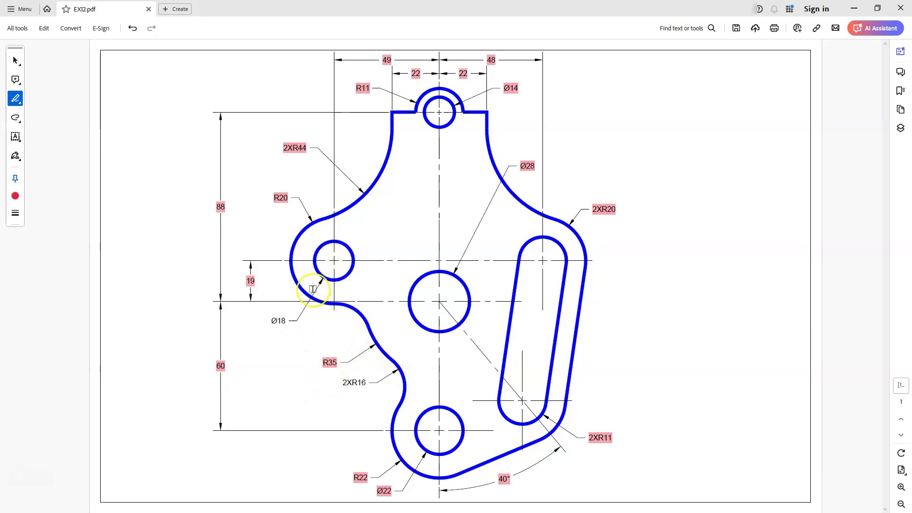
{"action": "left_click_drag", "start_coordinate": [267, 322], "coordinate": [288, 323]}
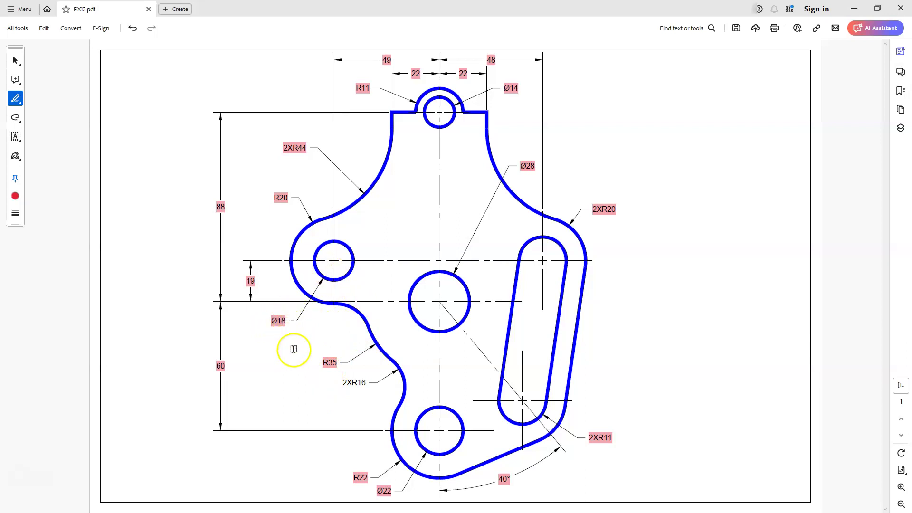
{"action": "left_click_drag", "start_coordinate": [341, 381], "coordinate": [365, 383]}
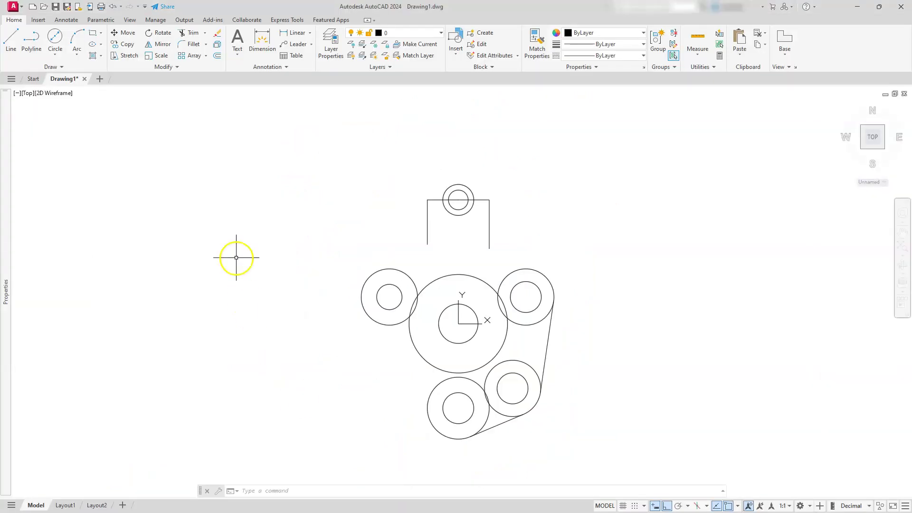
Back in AutoCAD, fillet each vertical line to the upper side of its neighbouring radius-20 circle with radius 44, using the Multiple option
{"action": "left_click", "coordinate": [188, 43]}
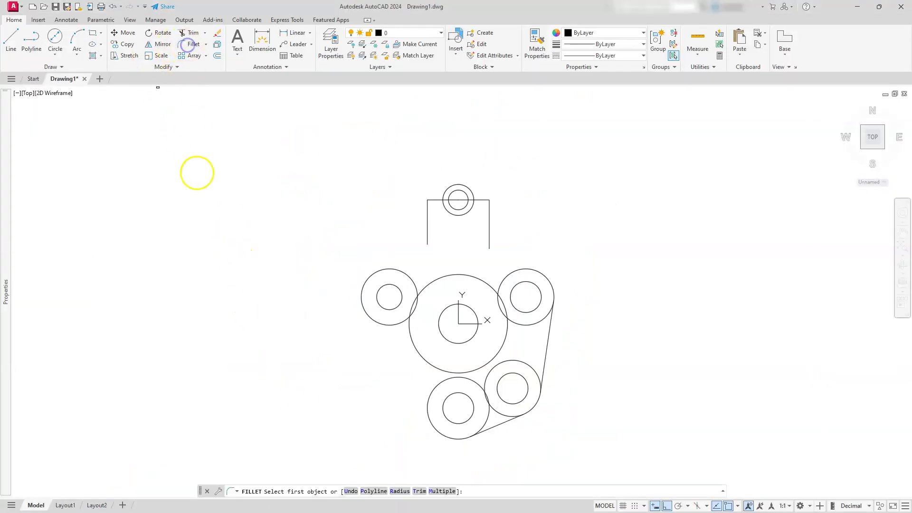
{"action": "left_click", "coordinate": [395, 492]}
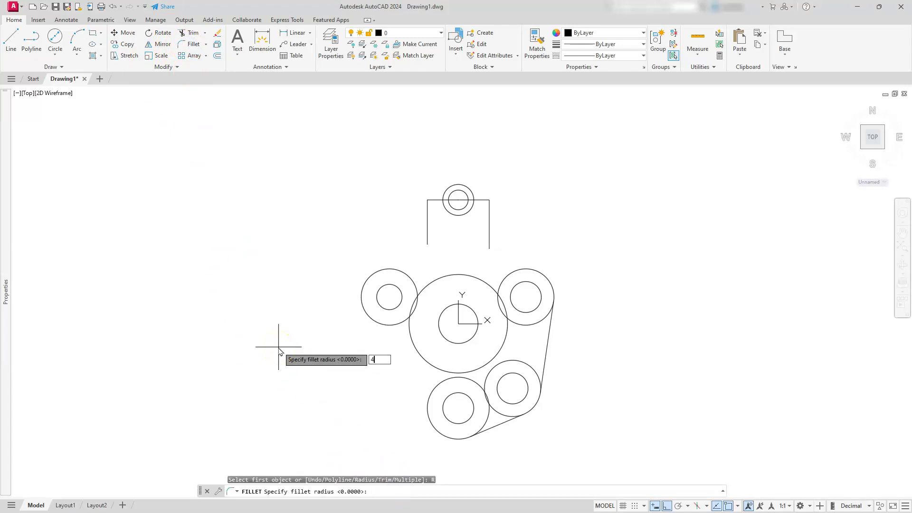
{"action": "key", "text": "Return"}
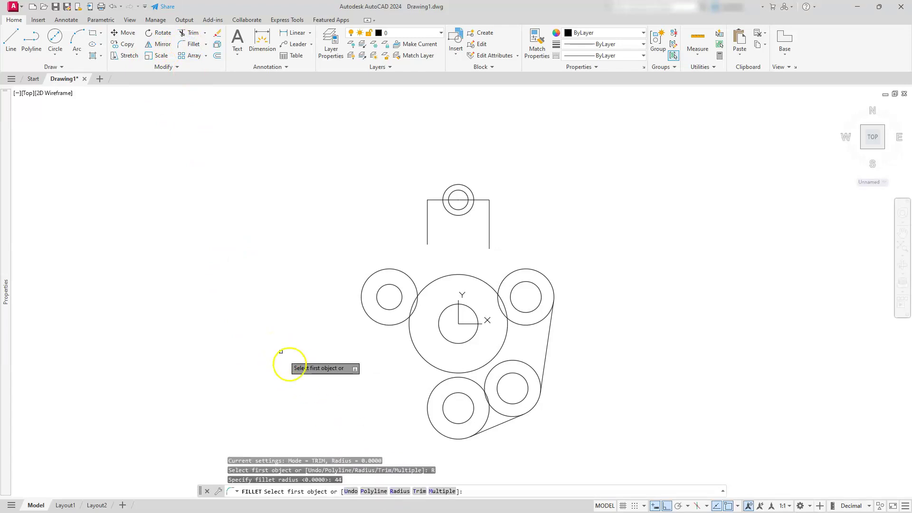
{"action": "left_click", "coordinate": [436, 492]}
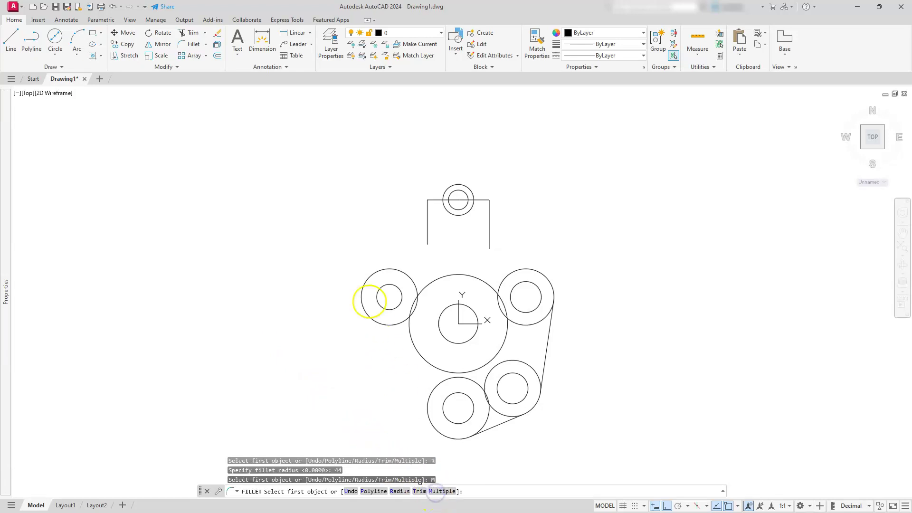
{"action": "left_click", "coordinate": [383, 269]}
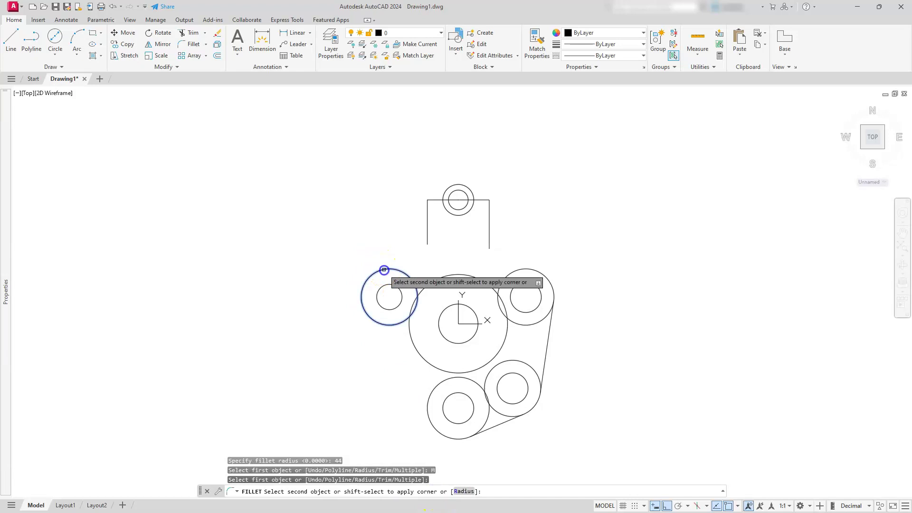
{"action": "left_click", "coordinate": [428, 221]}
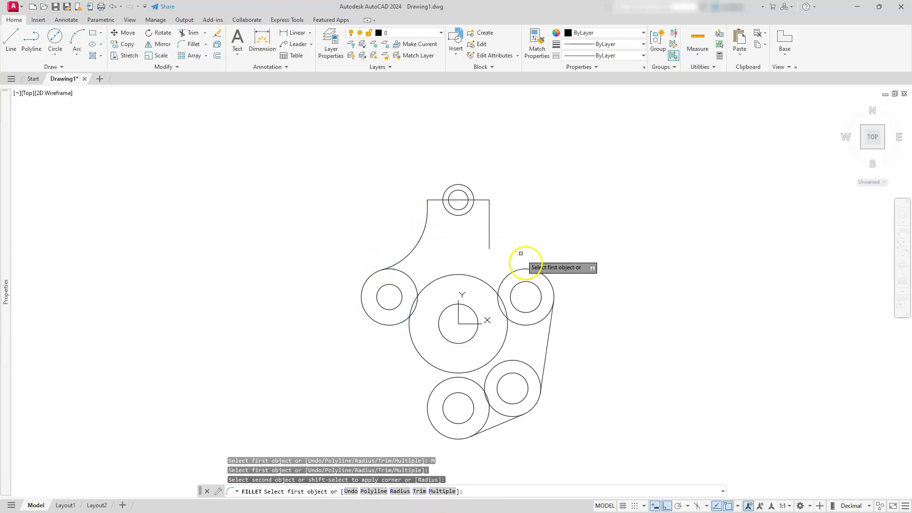
{"action": "left_click", "coordinate": [537, 270]}
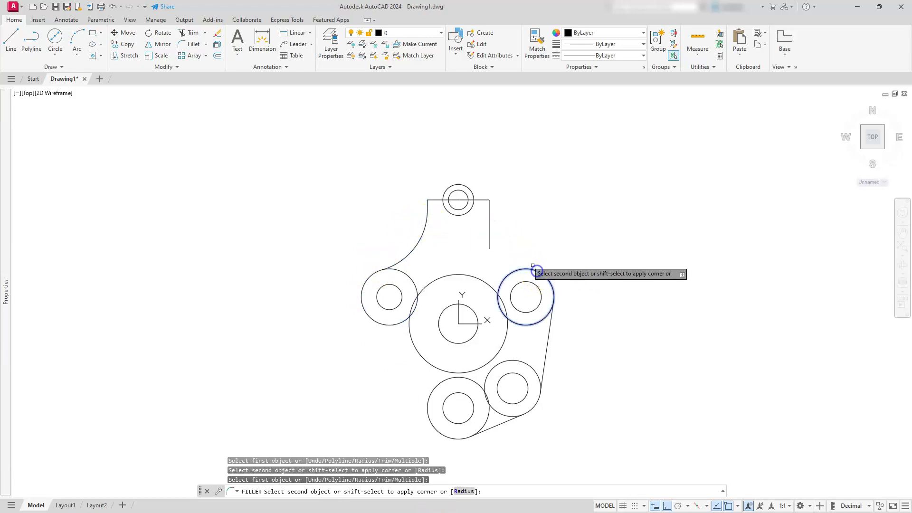
{"action": "left_click", "coordinate": [489, 216]}
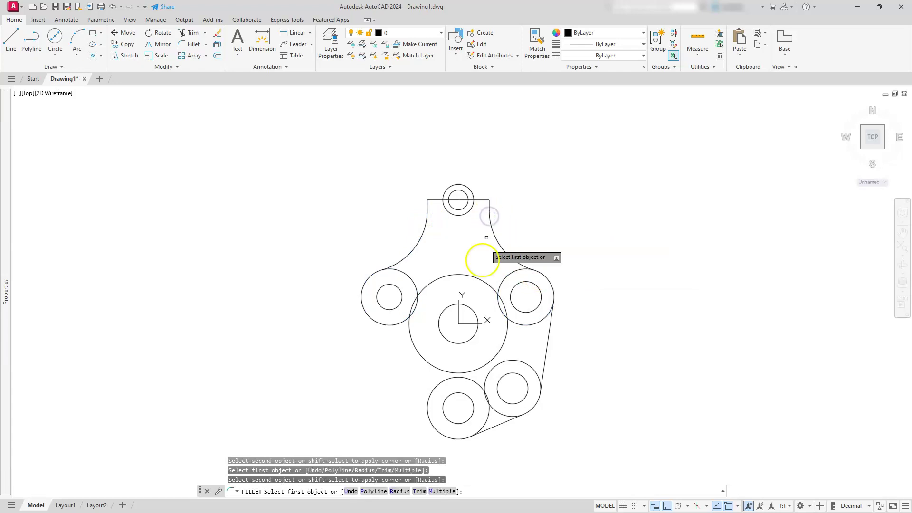
Fillet the underside of the left radius-20 circle to the central radius-35 circle with radius 16, using the Multiple option
{"action": "left_click", "coordinate": [402, 491]}
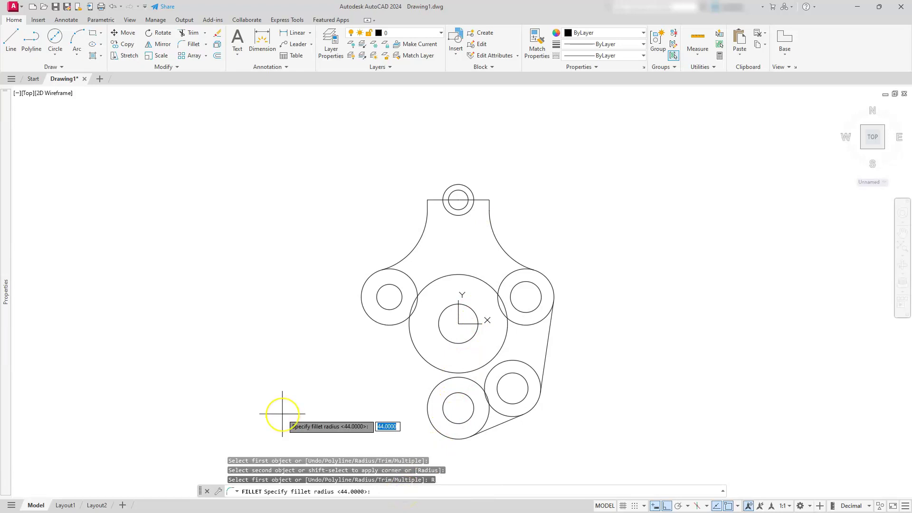
{"action": "key", "text": "Return"}
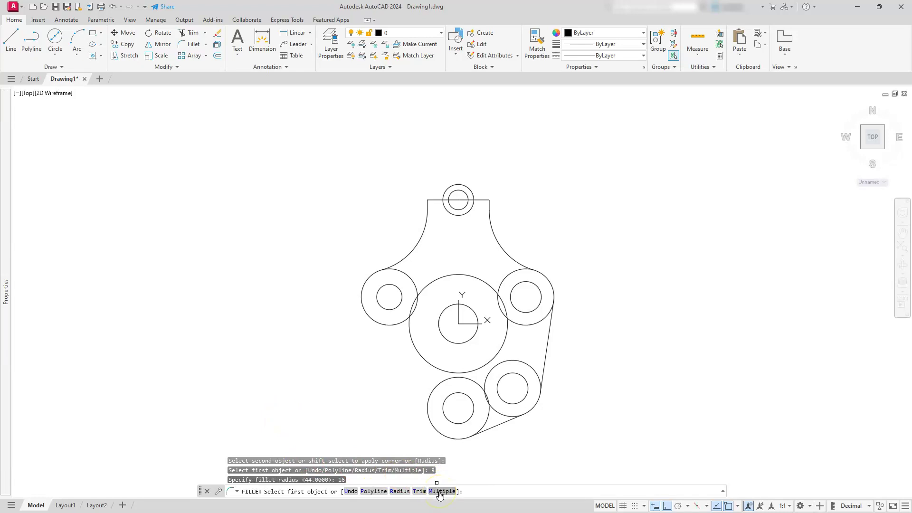
{"action": "left_click", "coordinate": [439, 491]}
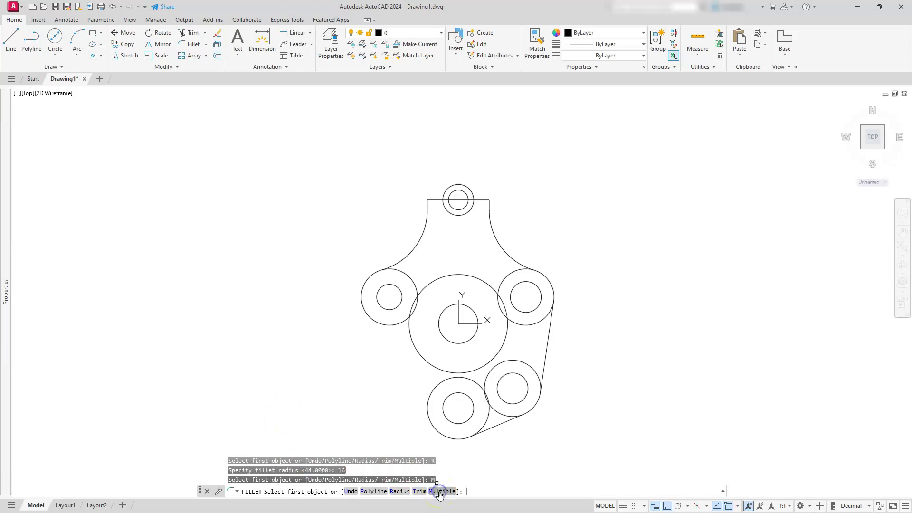
{"action": "left_click", "coordinate": [389, 324]}
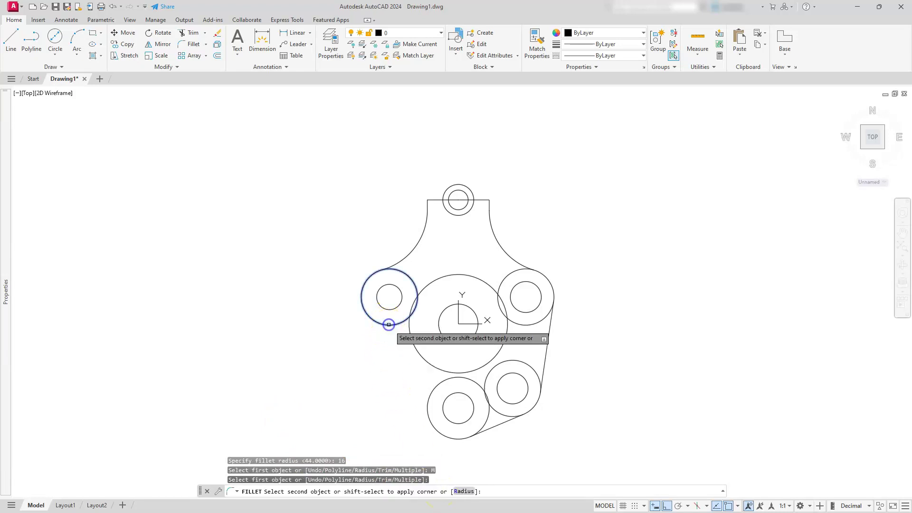
{"action": "left_click", "coordinate": [411, 339]}
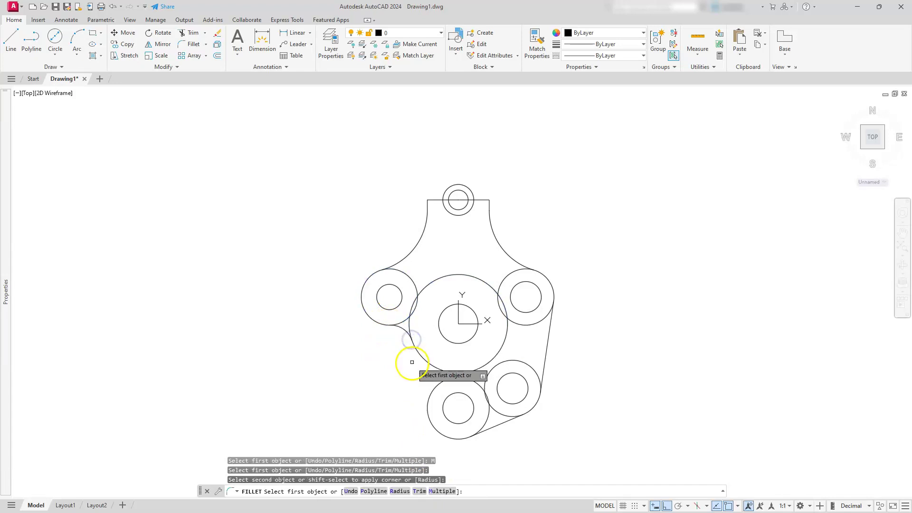
Fillet the left side of the bottom circle to the central radius-35 circle with the same radius of 16
{"action": "left_click", "coordinate": [436, 389]}
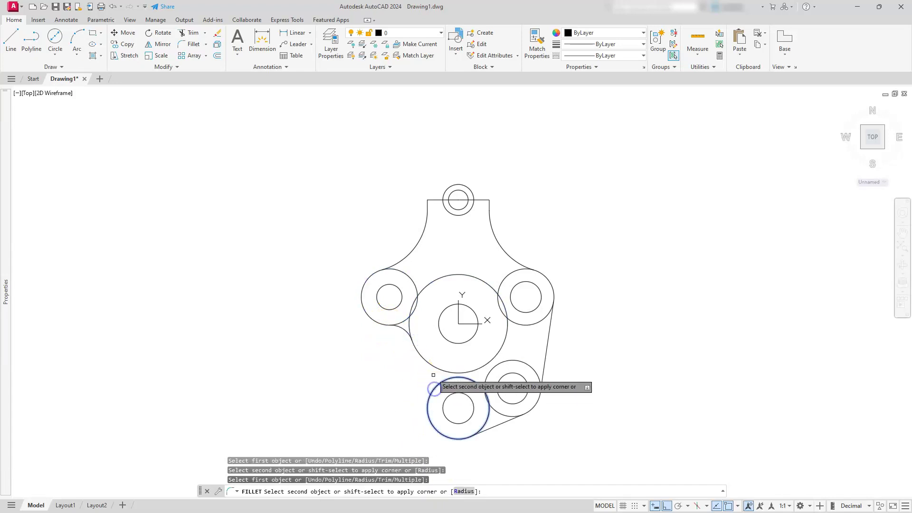
{"action": "left_click", "coordinate": [505, 334]}
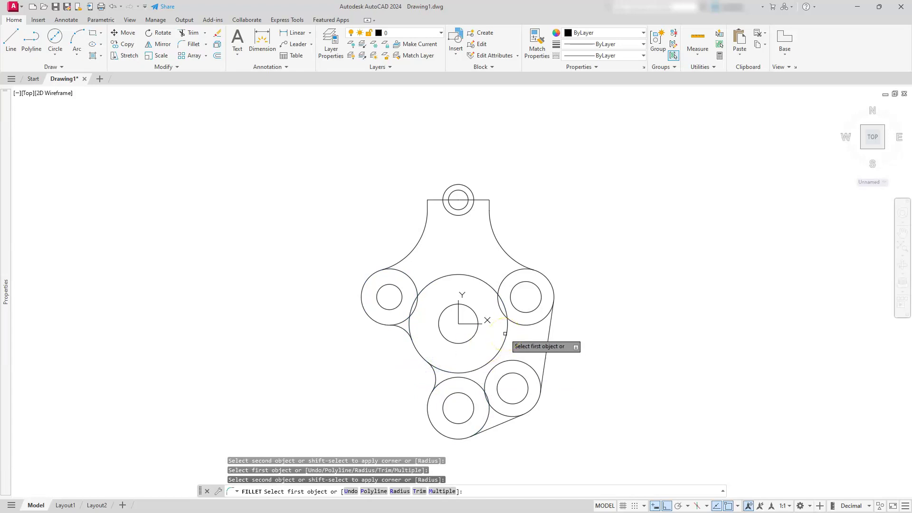
{"action": "key", "text": "Escape"}
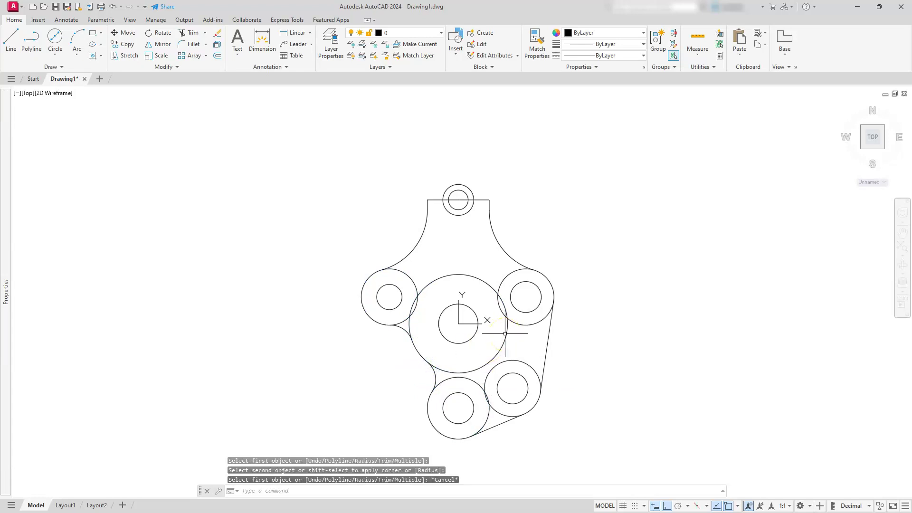
Trim the lower half of the top outer circle and the horizontal line portions inside it
{"action": "left_click", "coordinate": [901, 250]}
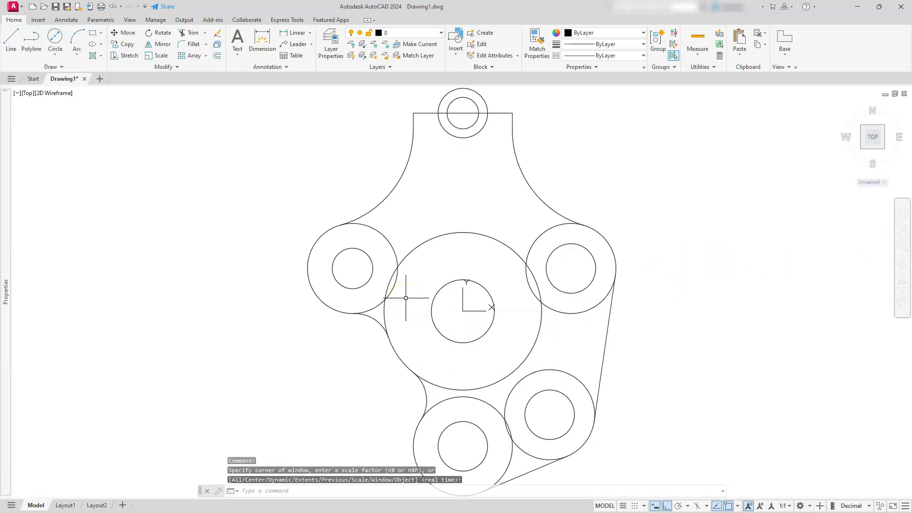
{"action": "left_click", "coordinate": [180, 33]}
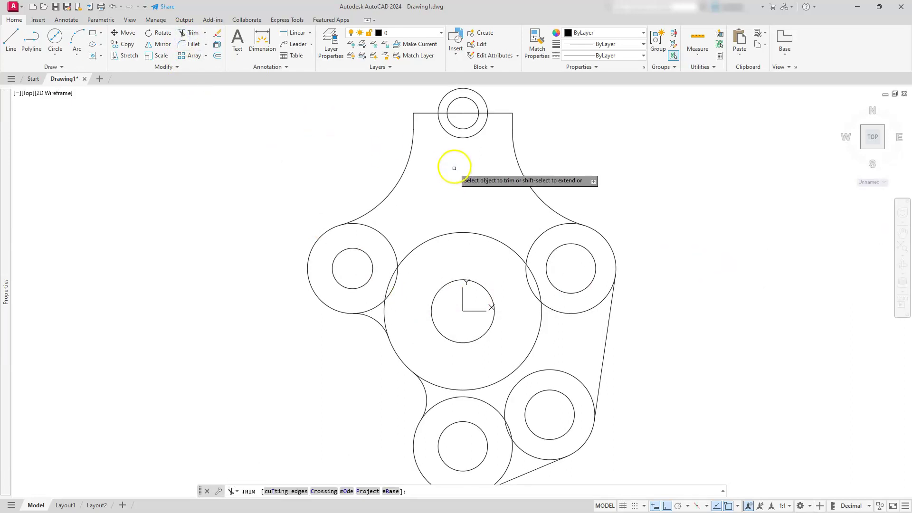
{"action": "left_click", "coordinate": [466, 138]}
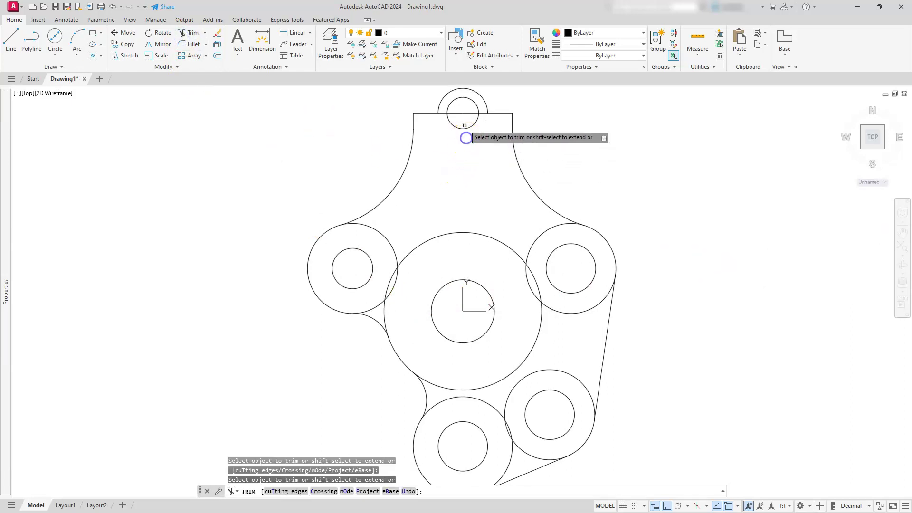
{"action": "left_click", "coordinate": [463, 115]}
{"action": "left_click", "coordinate": [461, 112]}
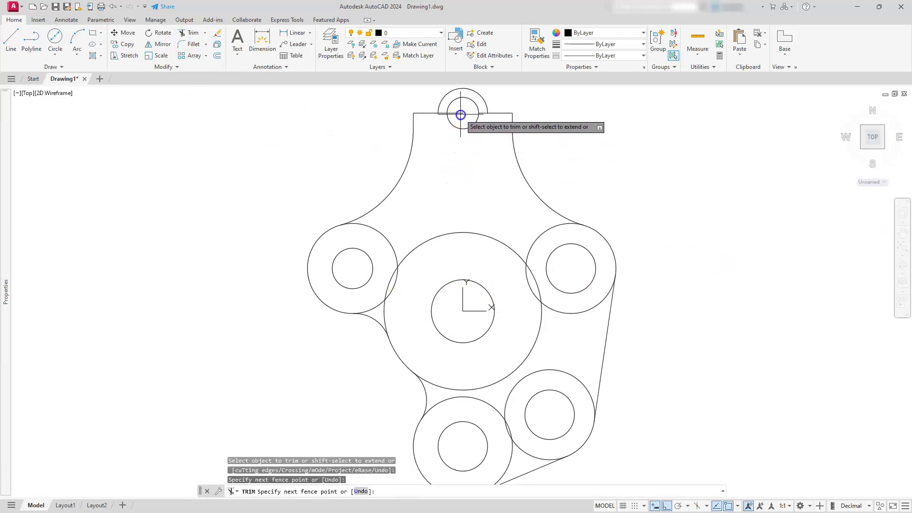
{"action": "left_click", "coordinate": [458, 112]}
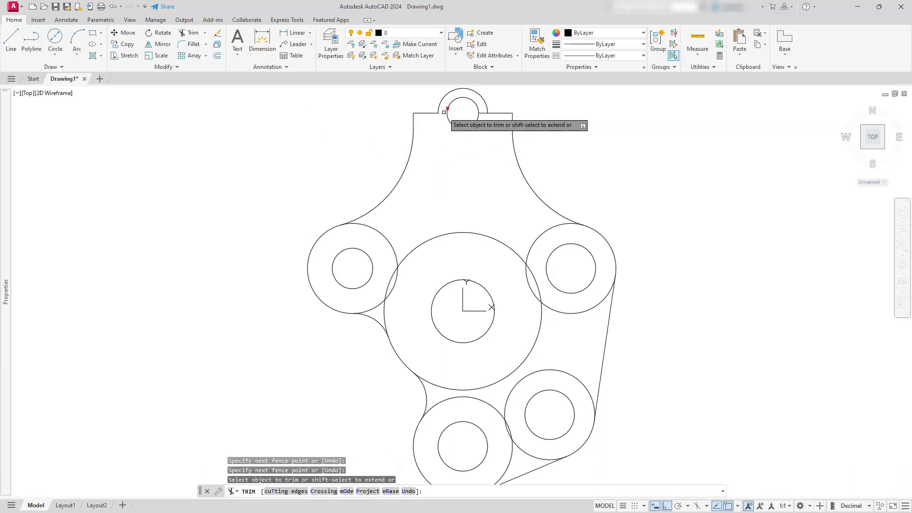
{"action": "left_click", "coordinate": [442, 113]}
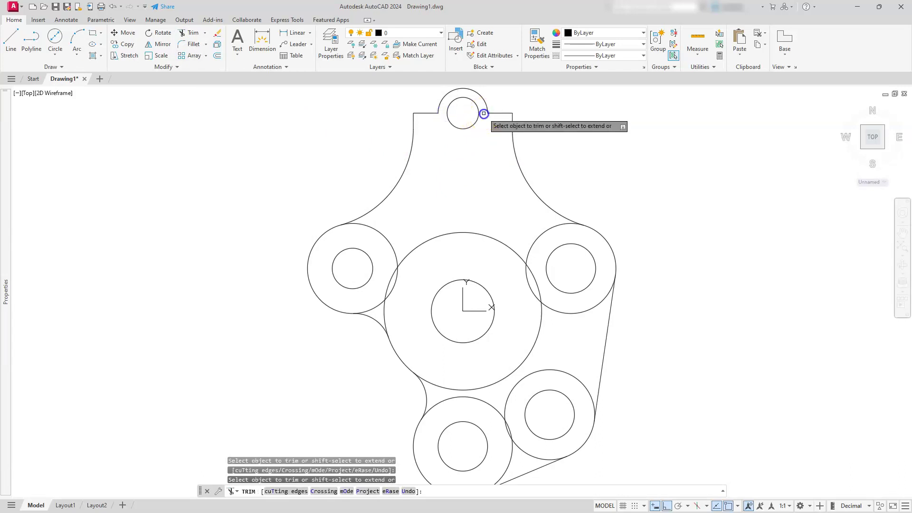
Trim the inner arcs of the outer circles around the right, lower-right and bottom holes, keeping only the plate outline
{"action": "left_click", "coordinate": [551, 229]}
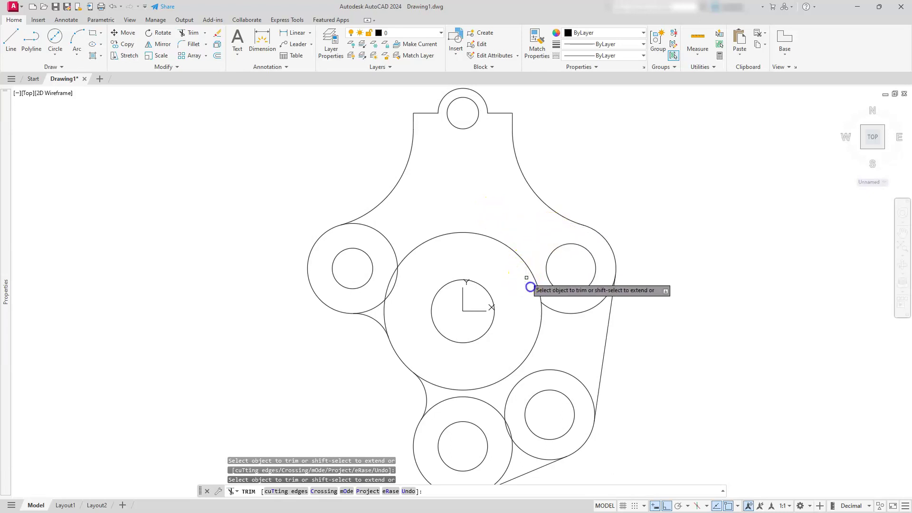
{"action": "left_click", "coordinate": [553, 307]}
{"action": "mouse_move", "coordinate": [553, 308]}
{"action": "left_mouse_down"}
{"action": "mouse_move", "coordinate": [539, 407]}
{"action": "mouse_move", "coordinate": [499, 432]}
{"action": "mouse_move", "coordinate": [507, 430]}
{"action": "left_mouse_up"}
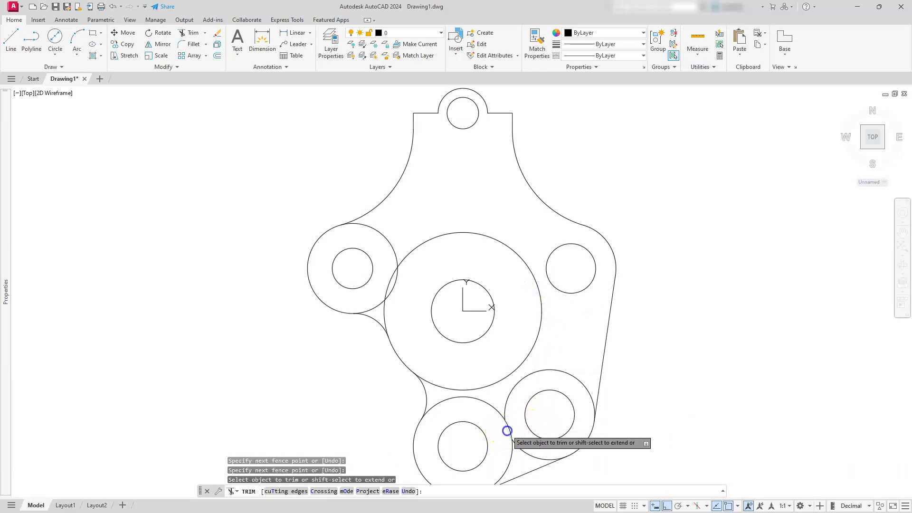
{"action": "left_click_drag", "start_coordinate": [509, 398], "coordinate": [505, 402]}
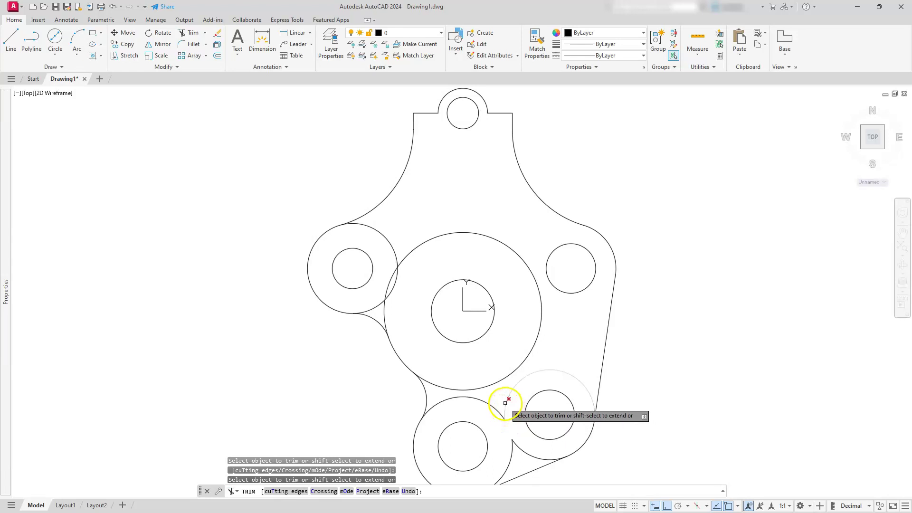
{"action": "left_click", "coordinate": [492, 405]}
{"action": "left_click", "coordinate": [506, 451]}
{"action": "left_click_drag", "start_coordinate": [505, 450], "coordinate": [524, 449]}
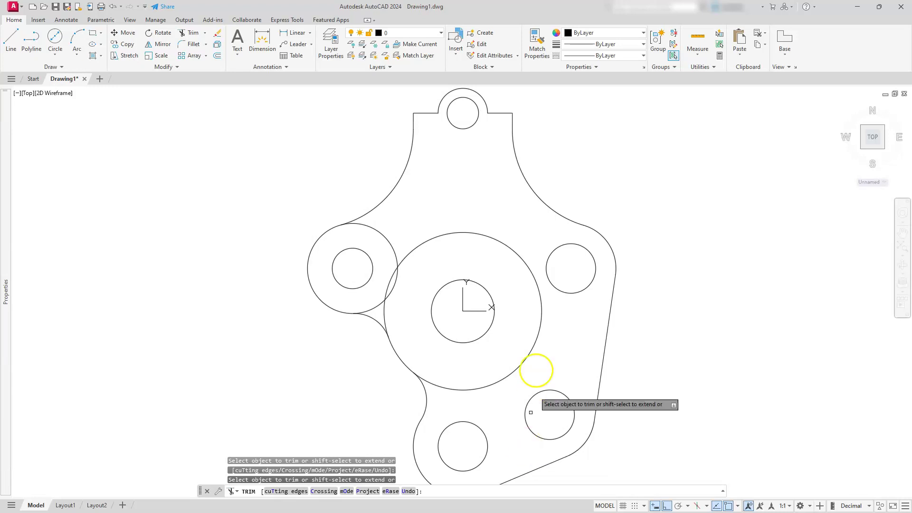
Trim the inner arc of the left radius-20 circle and the central radius-35 circle except its piece between the two radius-16 fillets
{"action": "left_click", "coordinate": [387, 287]}
{"action": "mouse_move", "coordinate": [393, 257]}
{"action": "left_mouse_down"}
{"action": "mouse_move", "coordinate": [372, 274]}
{"action": "mouse_move", "coordinate": [379, 304]}
{"action": "left_mouse_up"}
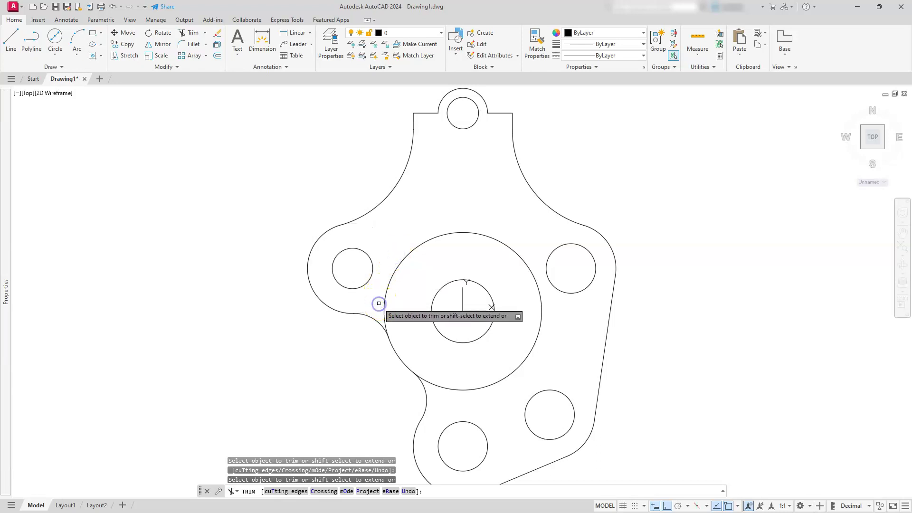
{"action": "left_click", "coordinate": [537, 340]}
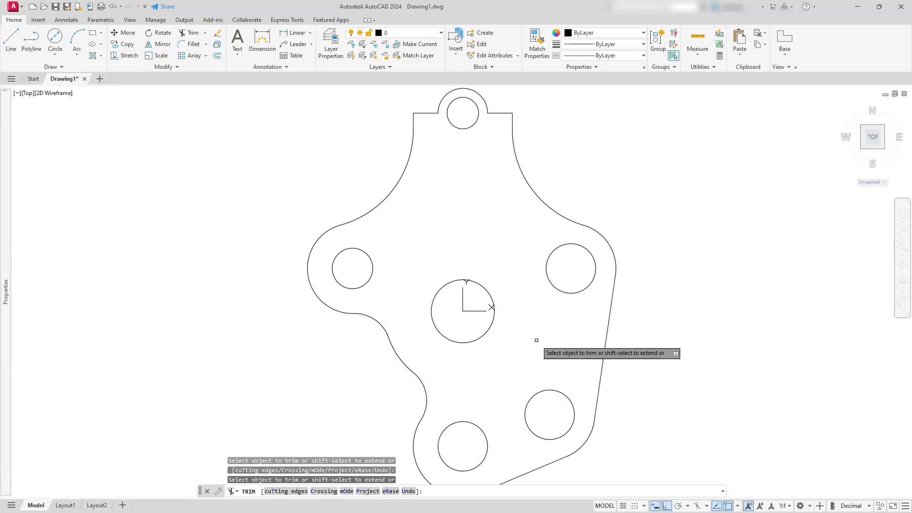
{"action": "key", "text": "Escape"}
{"action": "key", "text": "Escape"}
{"action": "key", "text": "Escape"}
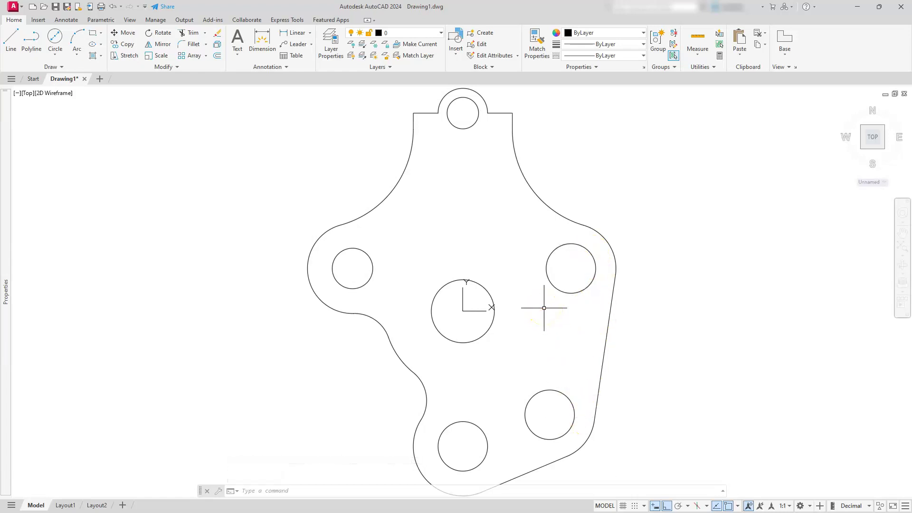
Offset the right outer tangent line inward by 9, picking the distance from the upper-right hole's quadrant to the outer arc
{"action": "middle_click_drag", "start_coordinate": [536, 289], "coordinate": [381, 275]}
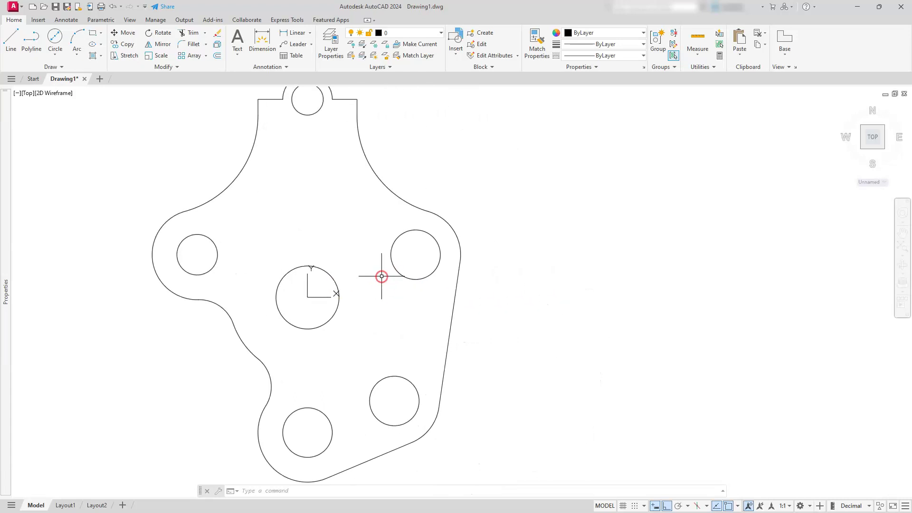
{"action": "scroll", "coordinate": [387, 278], "scroll_direction": "up", "scroll_amount": 2}
{"action": "middle_click_drag", "start_coordinate": [429, 329], "coordinate": [436, 284]}
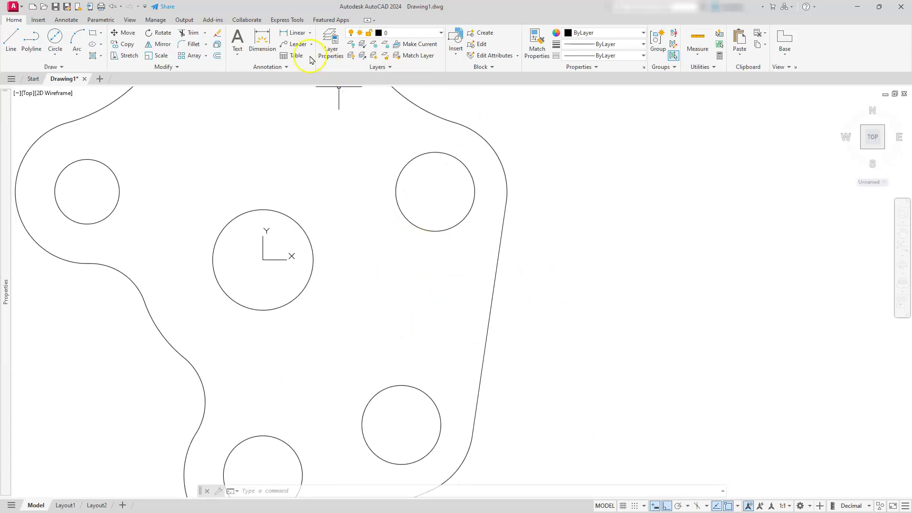
{"action": "left_click", "coordinate": [217, 58]}
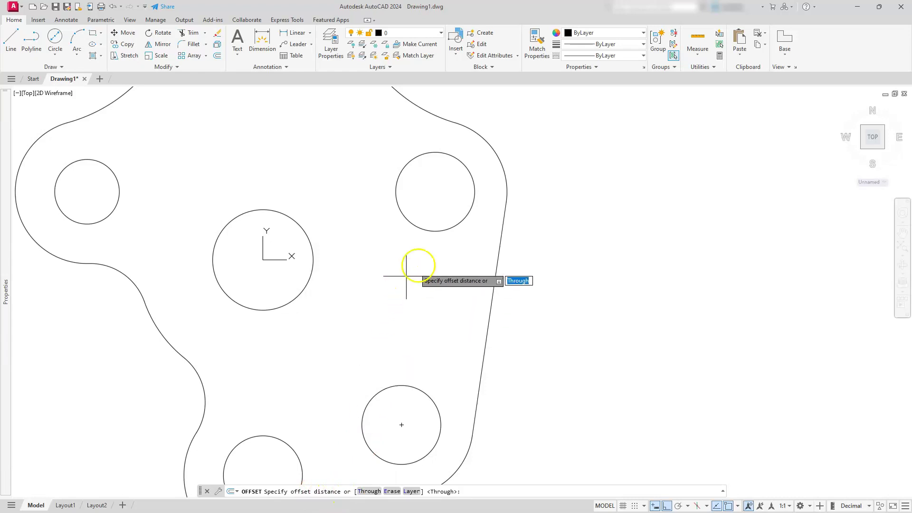
{"action": "left_click", "coordinate": [475, 191]}
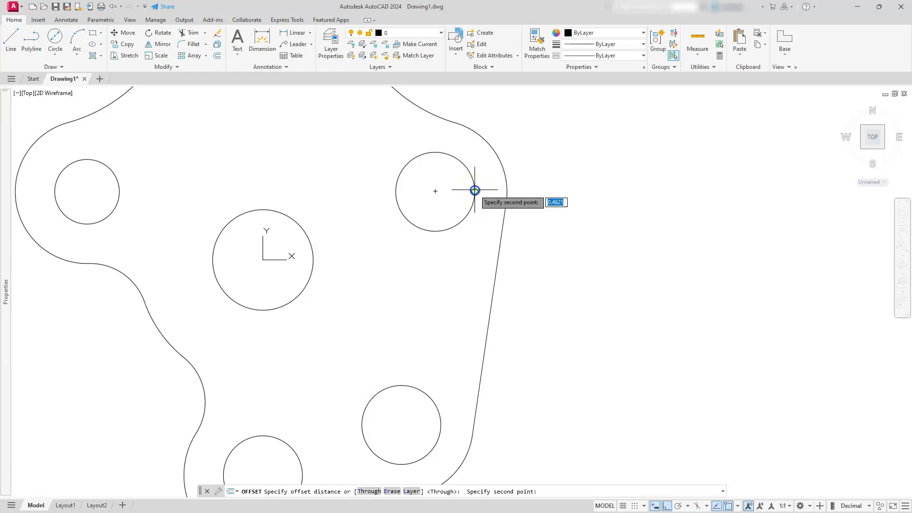
{"action": "left_click", "coordinate": [506, 191]}
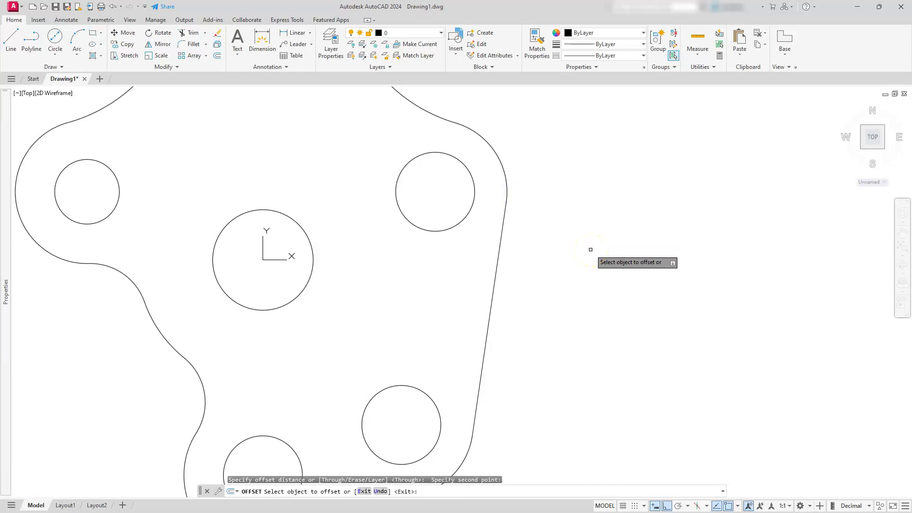
{"action": "left_click", "coordinate": [491, 328]}
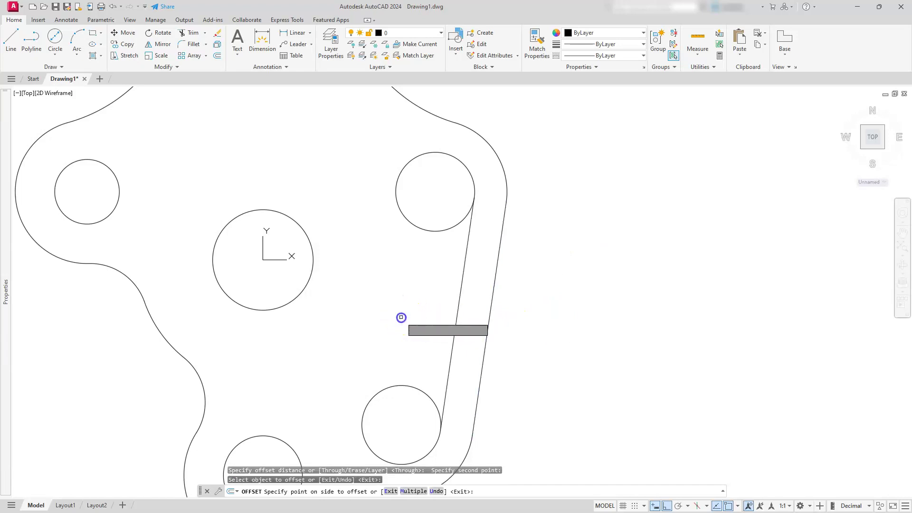
{"action": "left_click", "coordinate": [401, 318]}
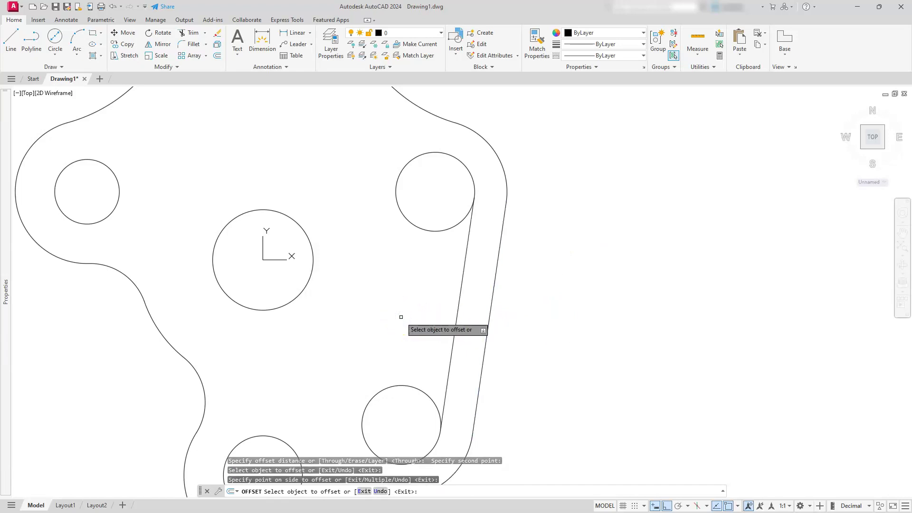
{"action": "key", "text": "Escape"}
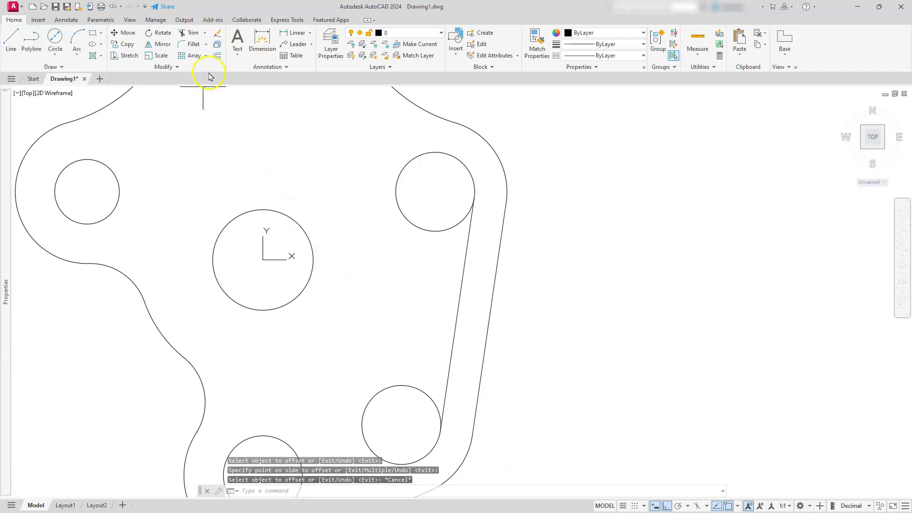
Offset the new inner line 22 units toward the plate's centre, picking the upper-right hole's diameter as the distance
{"action": "left_click", "coordinate": [216, 57]}
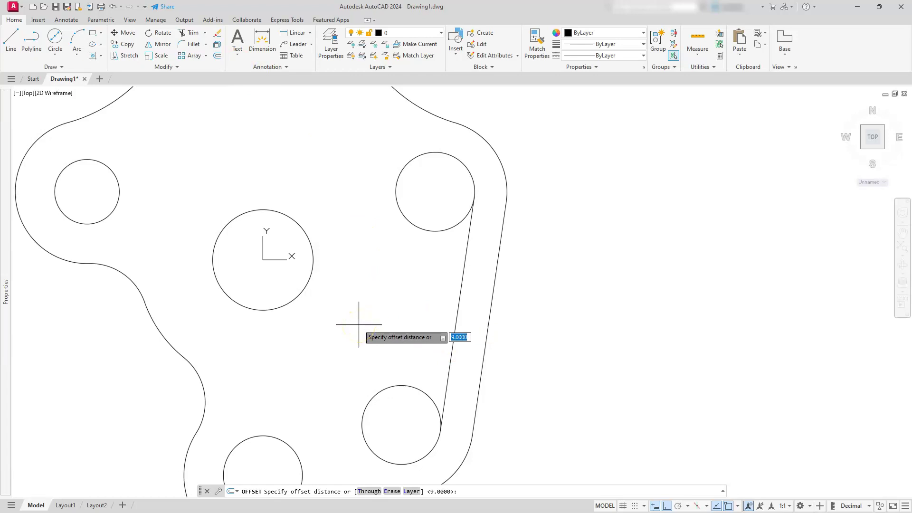
{"action": "left_click", "coordinate": [435, 232]}
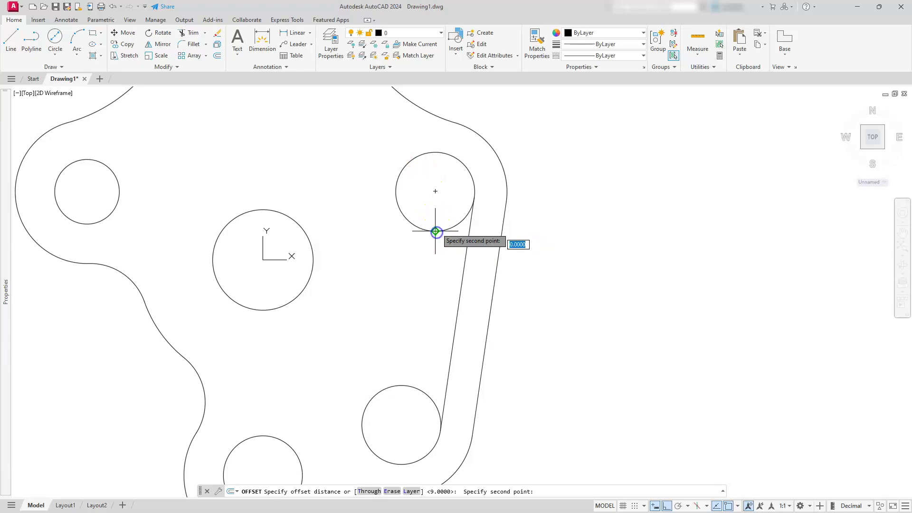
{"action": "left_click", "coordinate": [435, 152]}
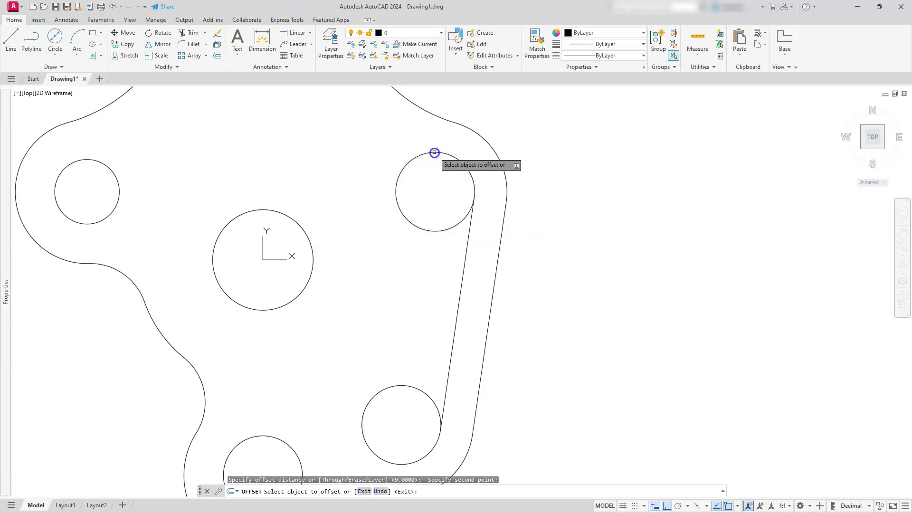
{"action": "left_click", "coordinate": [461, 273]}
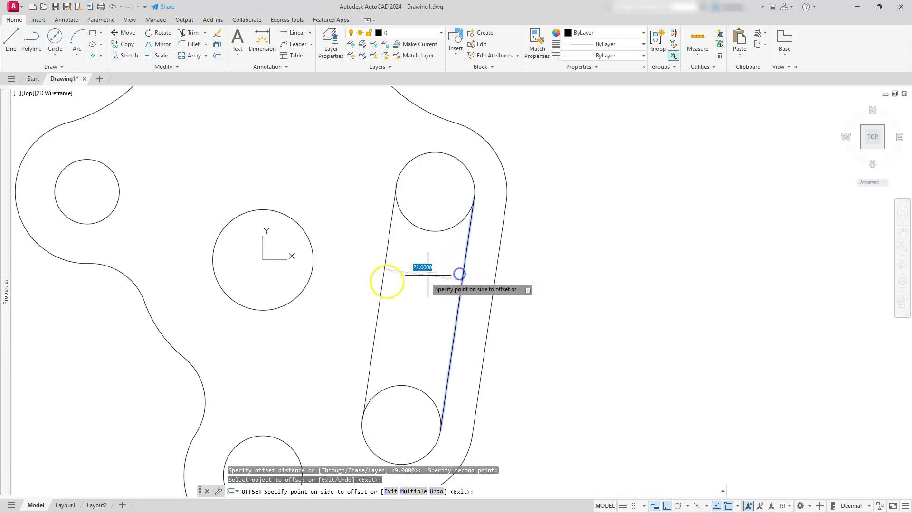
{"action": "left_click", "coordinate": [328, 303]}
{"action": "key", "text": "Escape"}
{"action": "key", "text": "Escape"}
{"action": "key", "text": "Escape"}
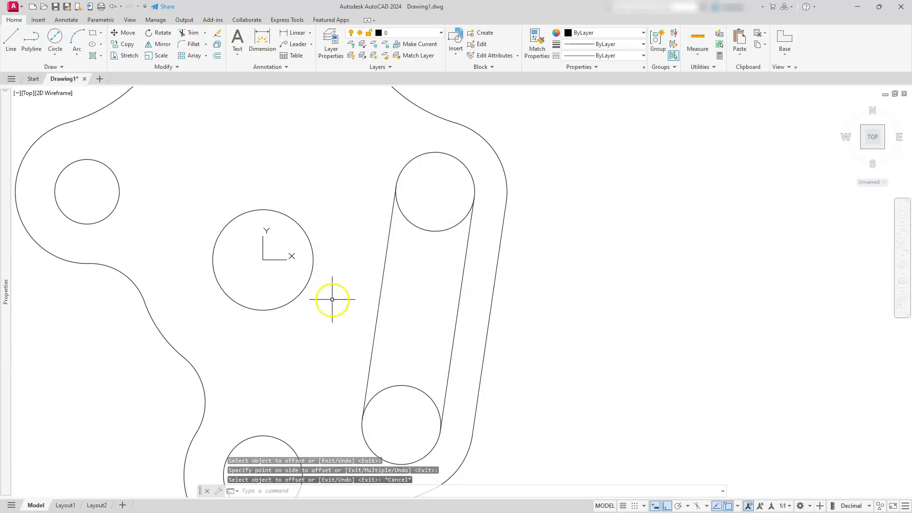
Trim the inner halves of the upper-right and lower-right holes between the two offset lines to form a slot
{"action": "scroll", "coordinate": [388, 277], "scroll_direction": "down", "scroll_amount": 4}
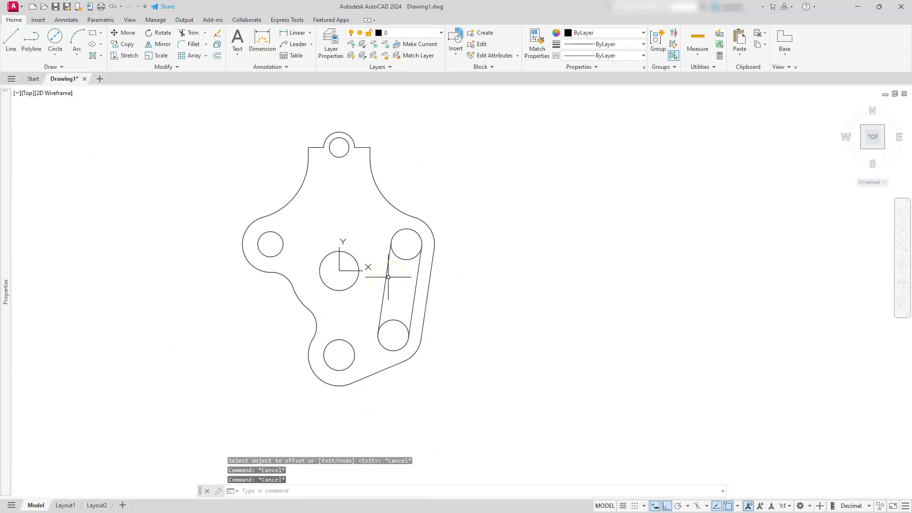
{"action": "key", "text": "Escape"}
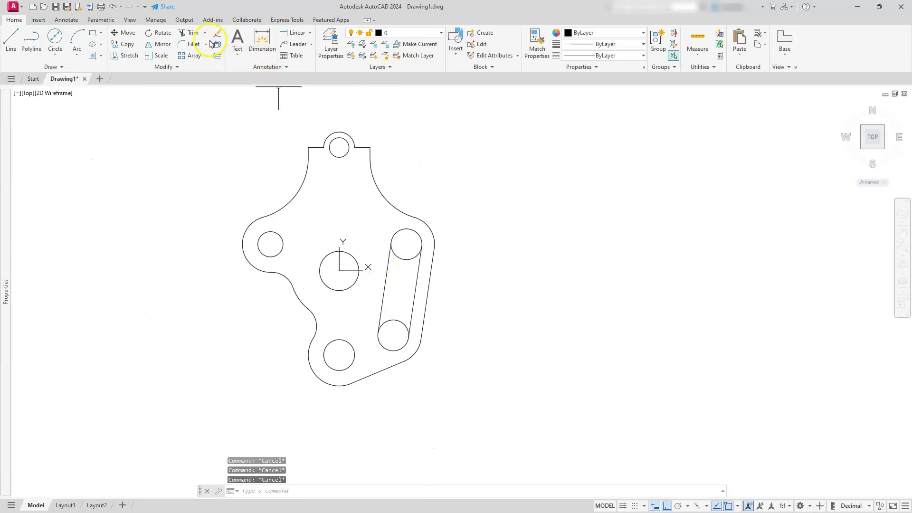
{"action": "left_click", "coordinate": [407, 258]}
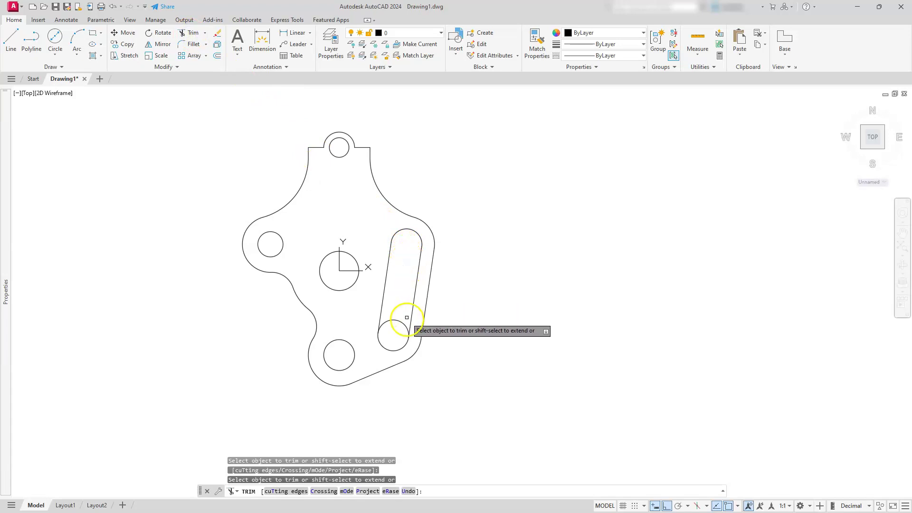
{"action": "key", "text": "Escape"}
{"action": "key", "text": "Escape"}
{"action": "key", "text": "Escape"}
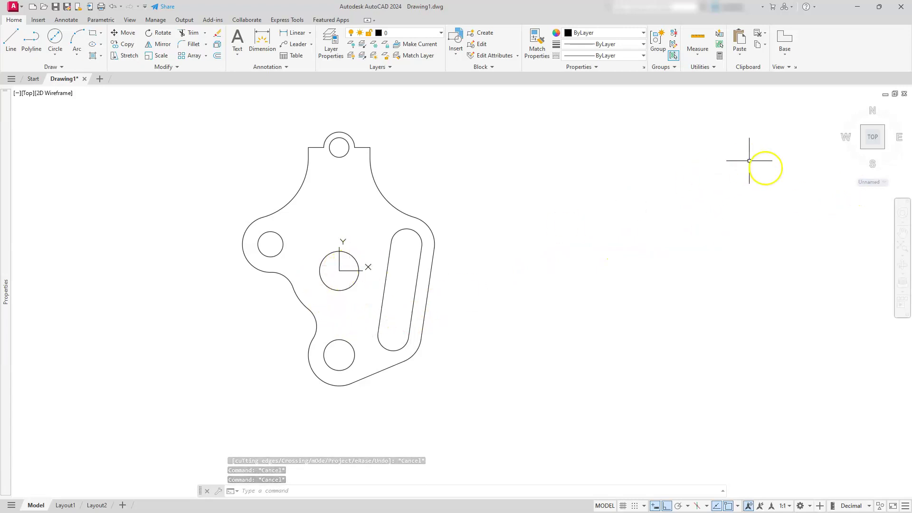
Restore the World Coordinate System (WCS) and fit the whole plate in the view
{"action": "left_click", "coordinate": [882, 182]}
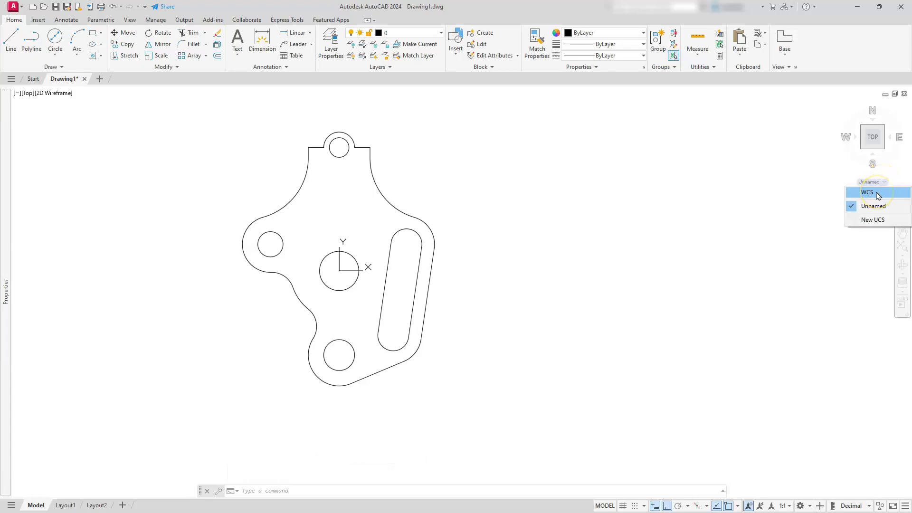
{"action": "left_click", "coordinate": [876, 192]}
{"action": "key", "text": "Return"}
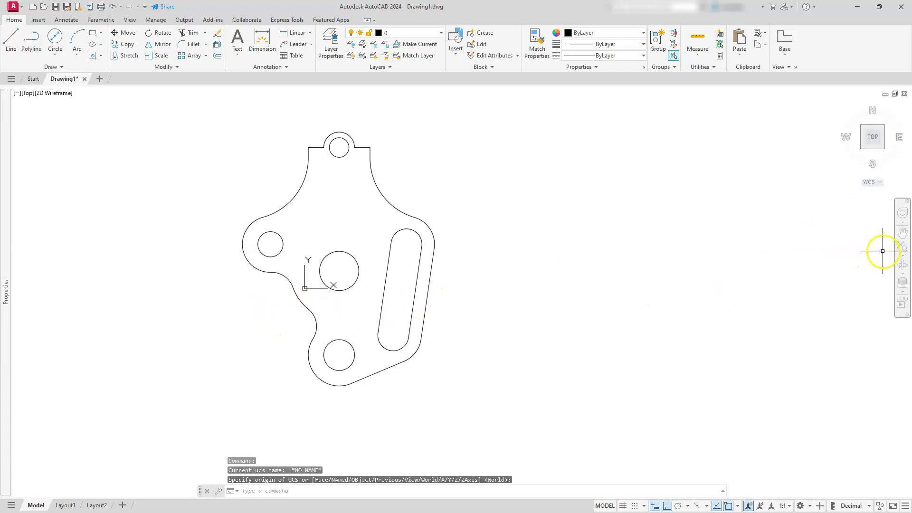
{"action": "left_click", "coordinate": [901, 246]}
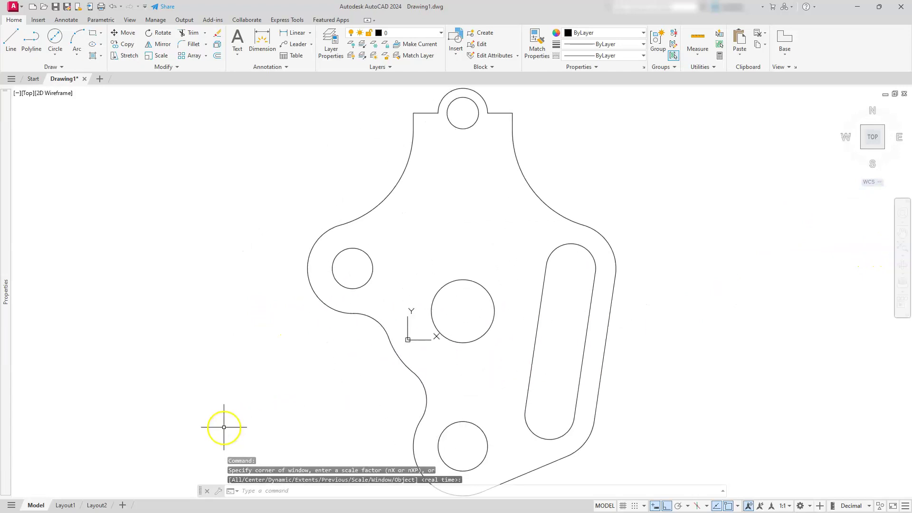